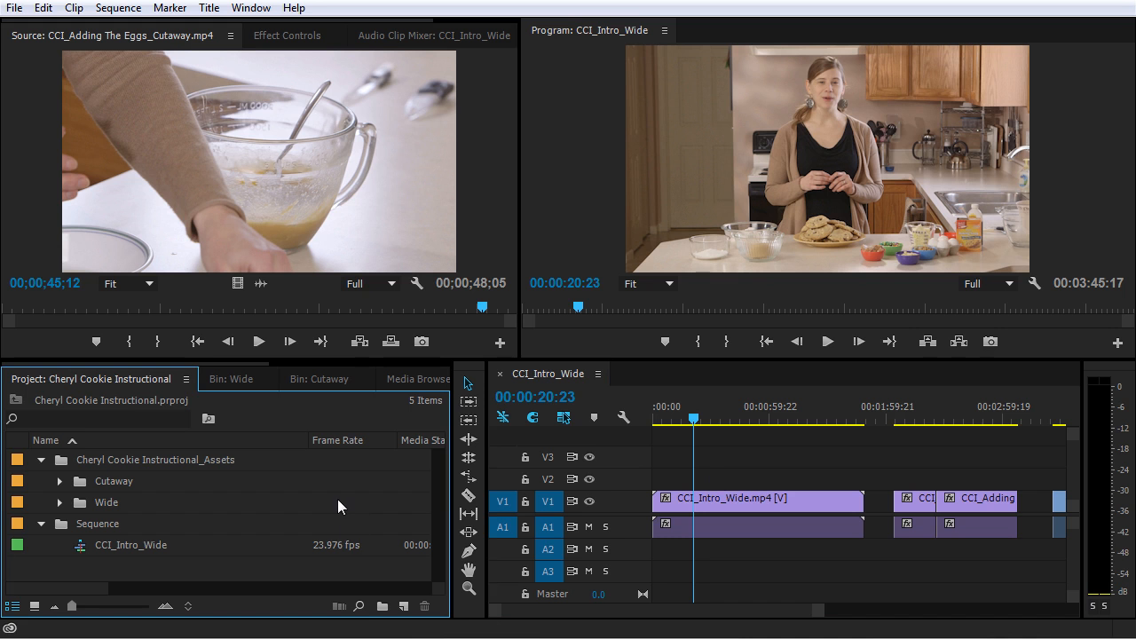
Zoom the CCI_Intro_Wide timeline out horizontally until all of the sequence's clips fit in view
click(475, 254)
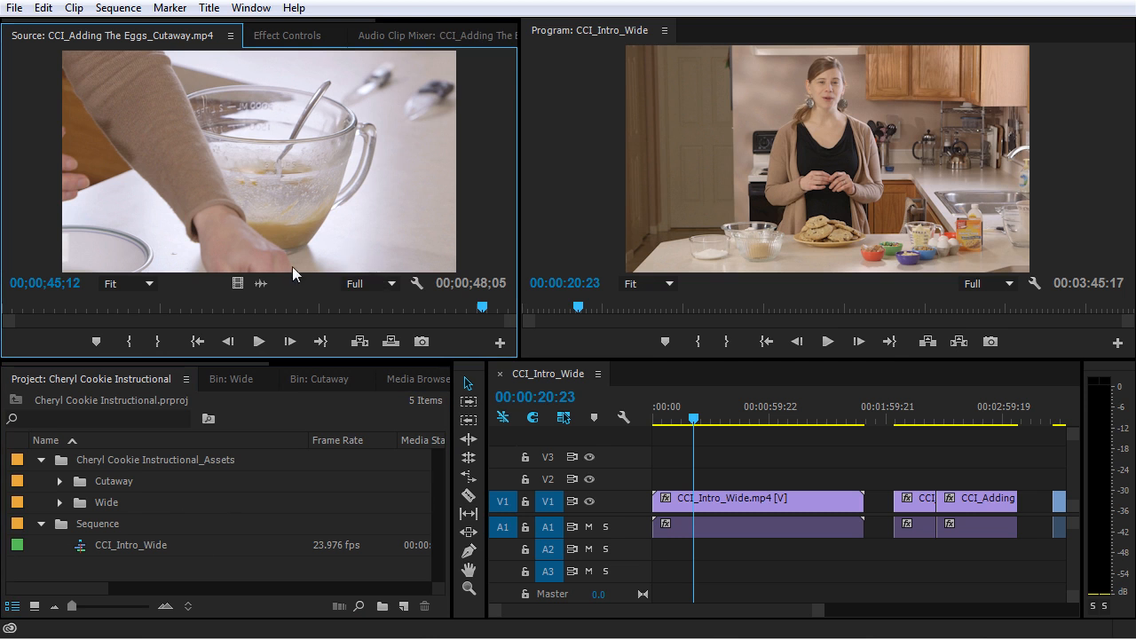
click(723, 452)
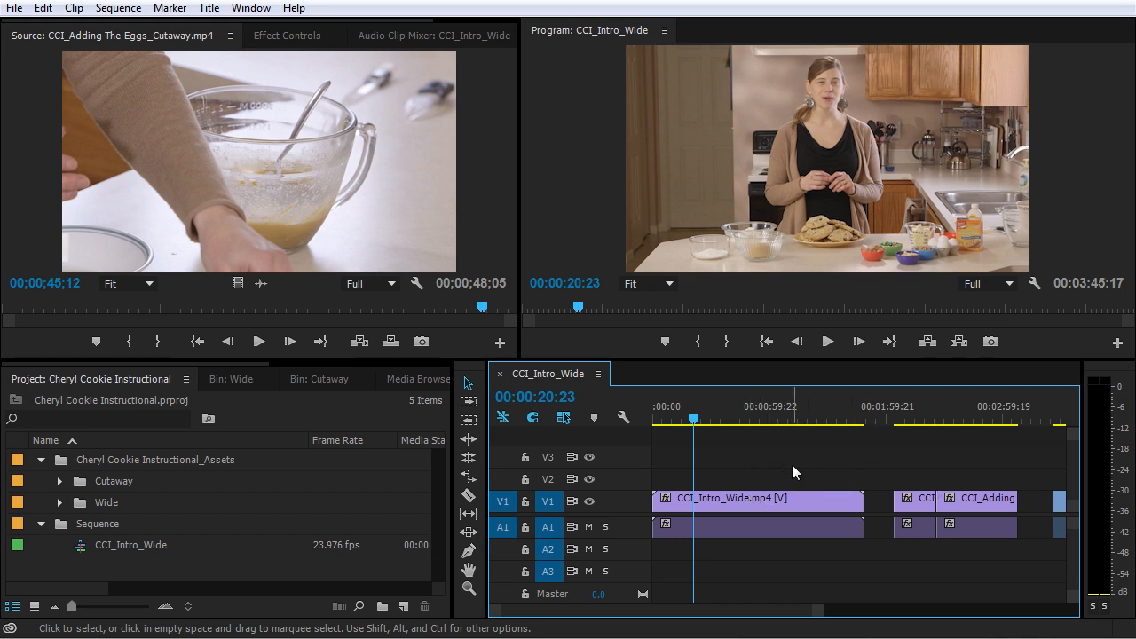
key(minus)
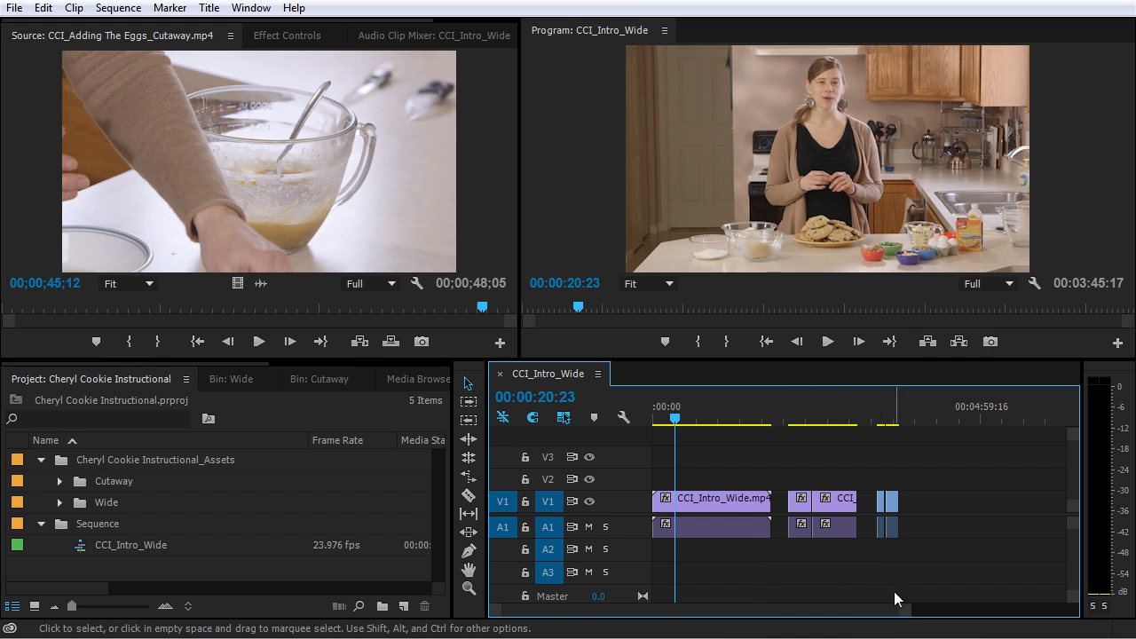
mouse_move(631, 610)
mouse_down()
mouse_move(745, 609)
mouse_move(607, 607)
mouse_move(867, 616)
mouse_move(611, 611)
mouse_up()
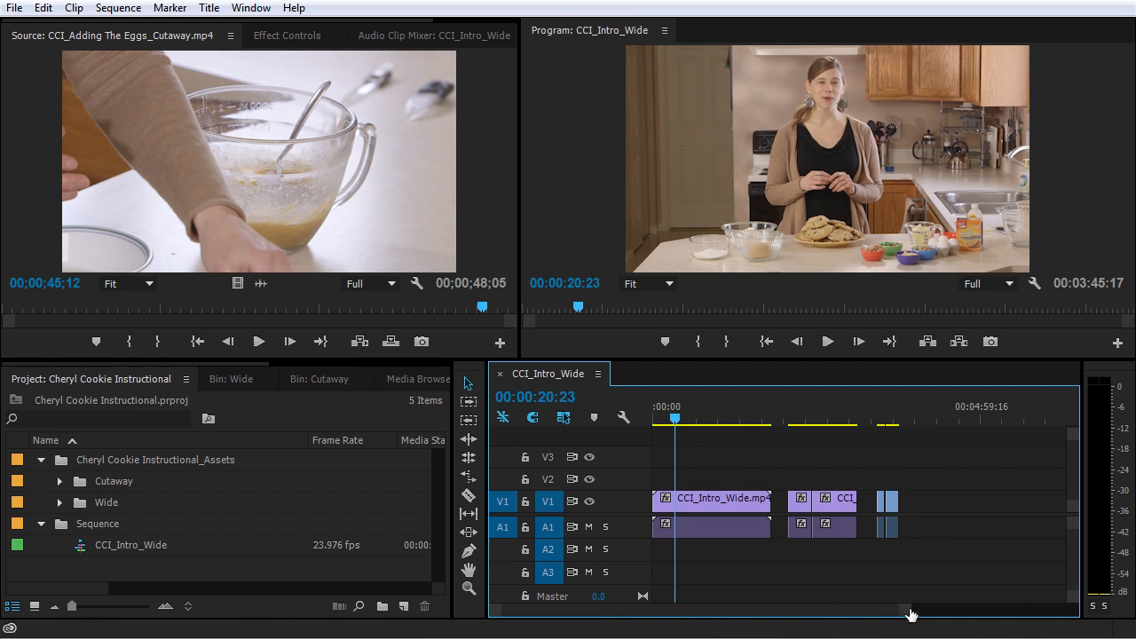
drag(910, 614, 1035, 612)
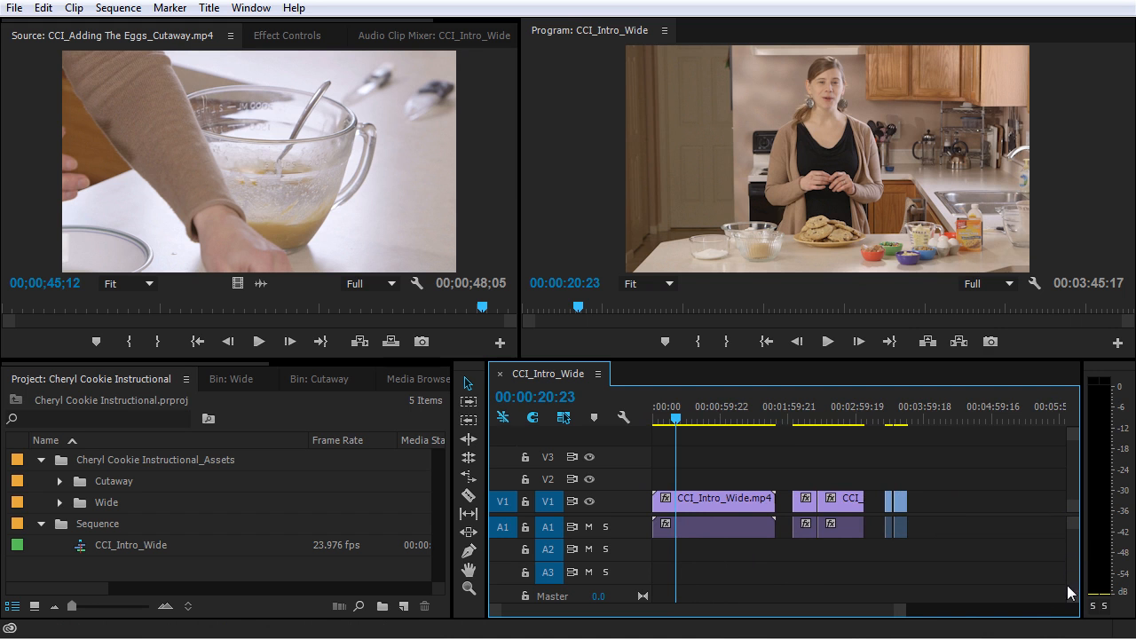
Expand the heights of the Video 1 and Audio 1 tracks enough to show clip thumbnails and audio waveforms
mouse_move(1075, 602)
mouse_down()
mouse_move(1076, 567)
mouse_move(1073, 593)
mouse_up()
drag(1075, 512, 1076, 504)
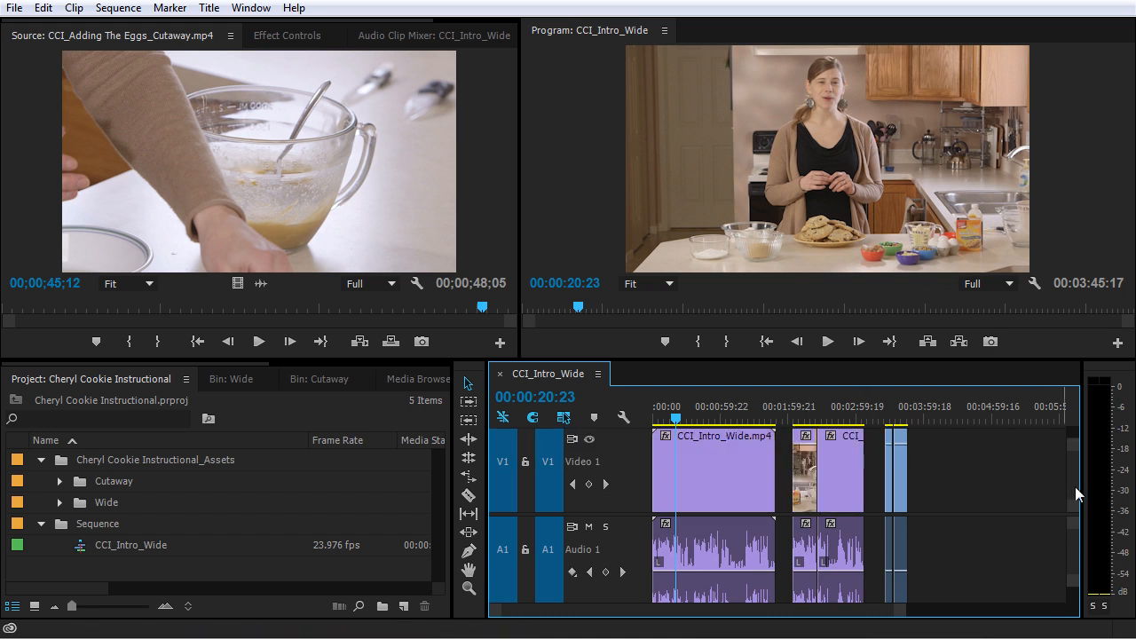
drag(1074, 484, 1076, 528)
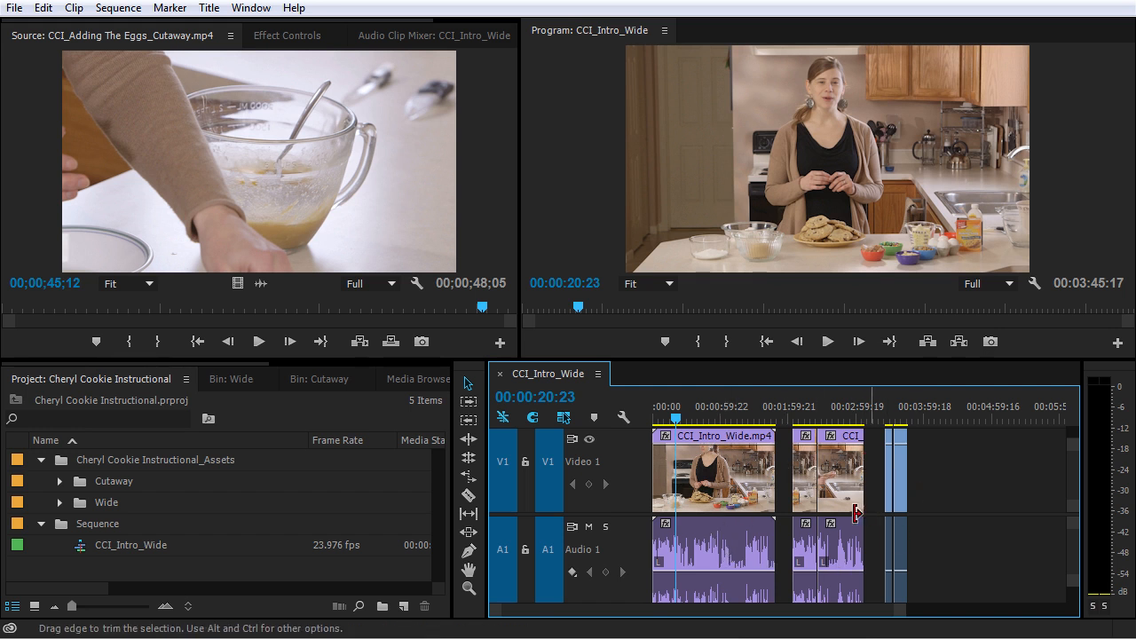
Inspect the sequence at several magnifications by repeatedly zooming the timeline in and out around the playhead
key(=)
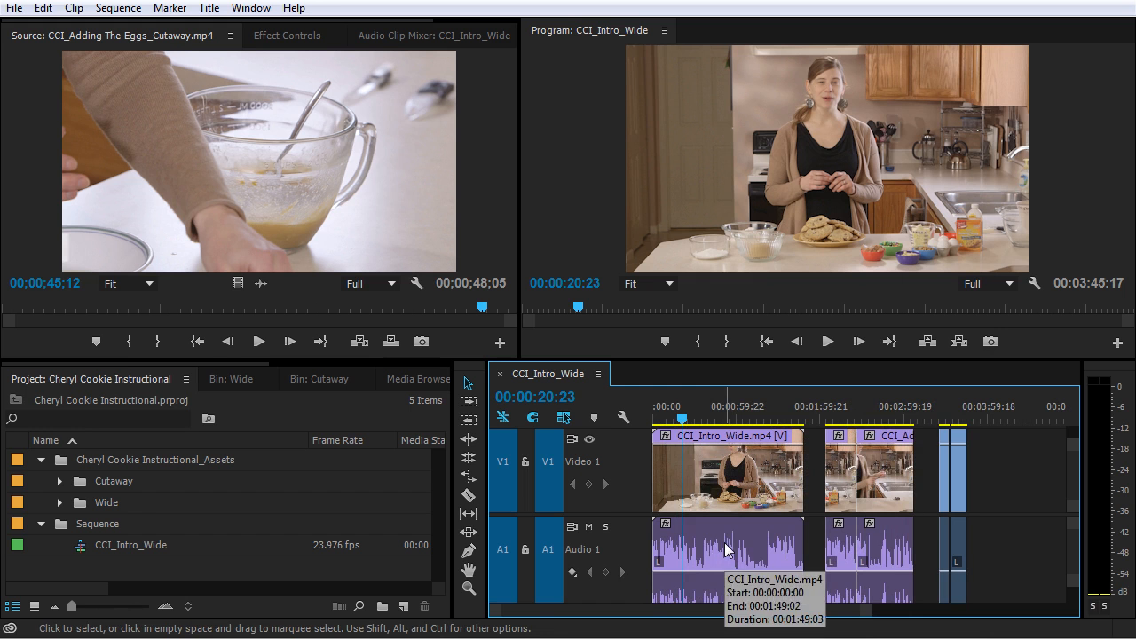
key(minus)
key(minus)
key(minus)
key(minus)
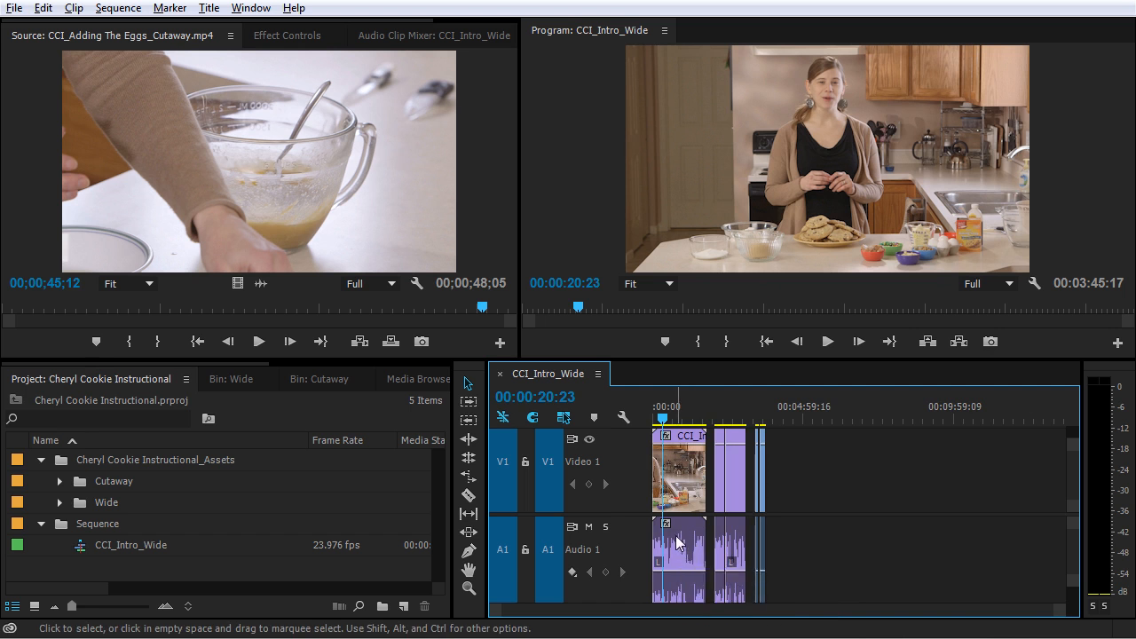
key(equal)
key(equal)
key(equal)
key(equal)
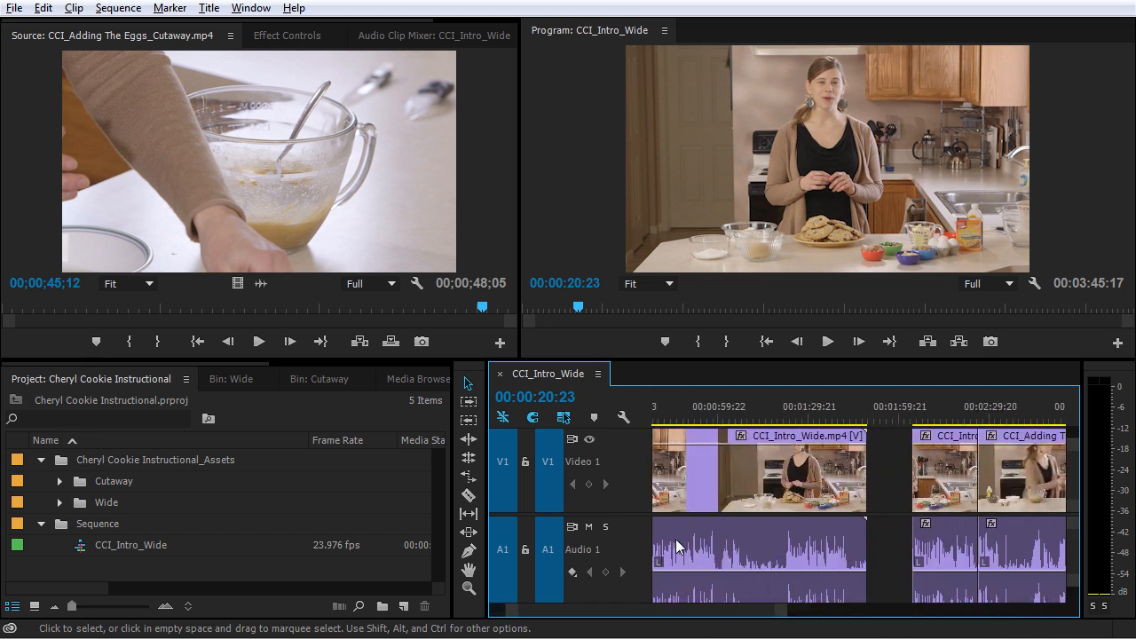
key(minus)
key(minus)
key(minus)
key(minus)
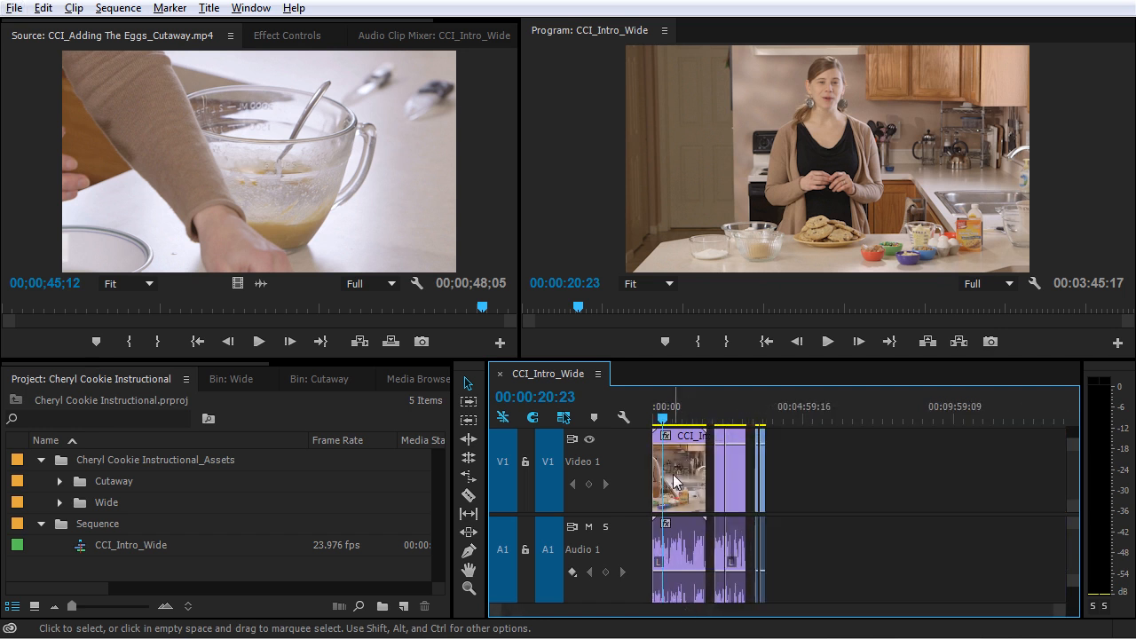
Examine the CCI_Intro_Wide.mp4 clip closely around 00:00:20:15, and select it in the timeline
key(alt)
scroll(826, 476, up, 5)
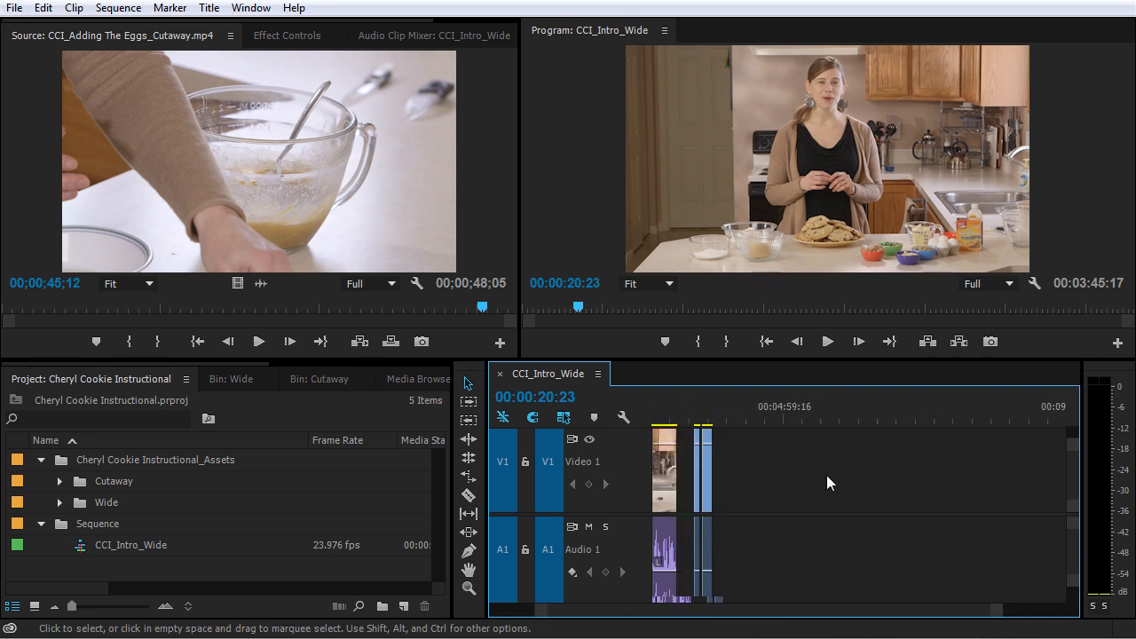
scroll(826, 482, up, 2)
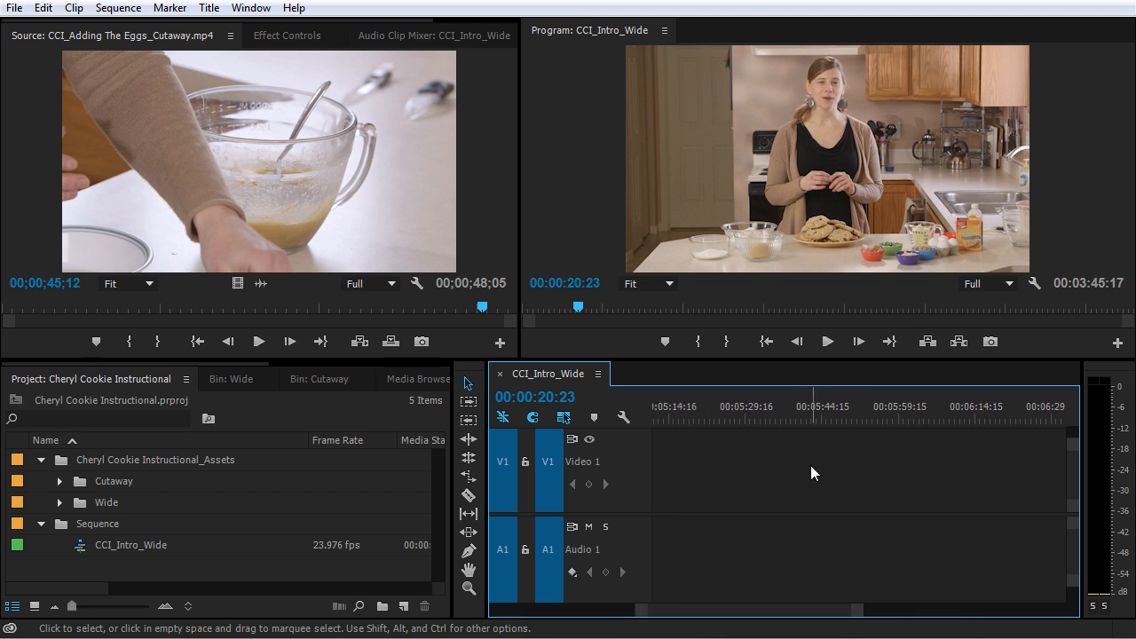
scroll(812, 465, down, 6)
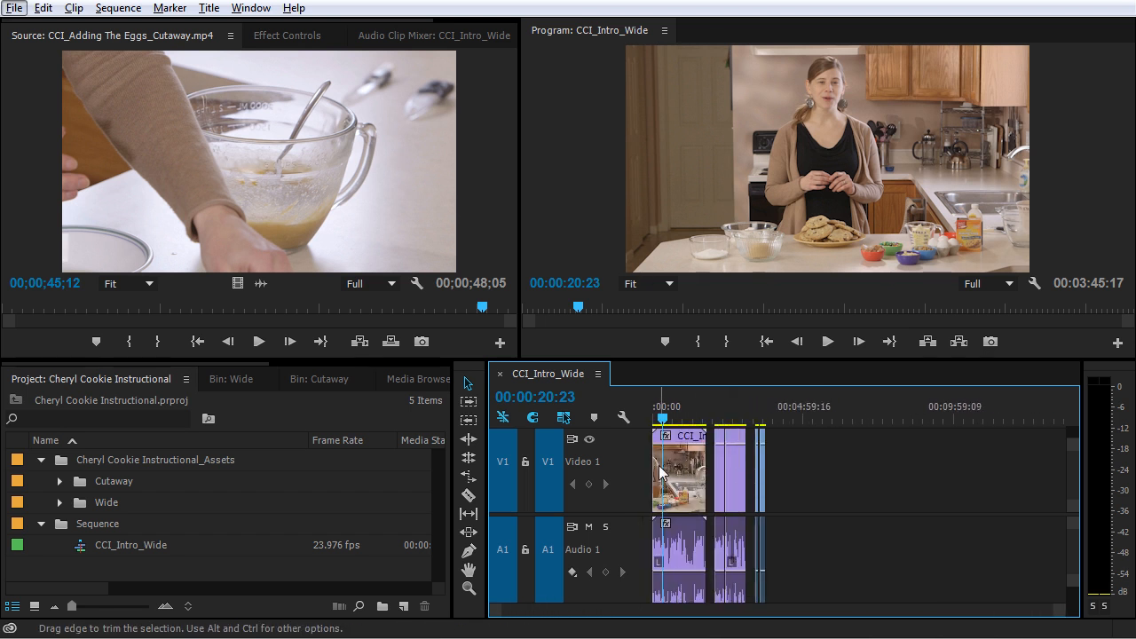
scroll(670, 471, up, 4)
scroll(672, 471, down, 1)
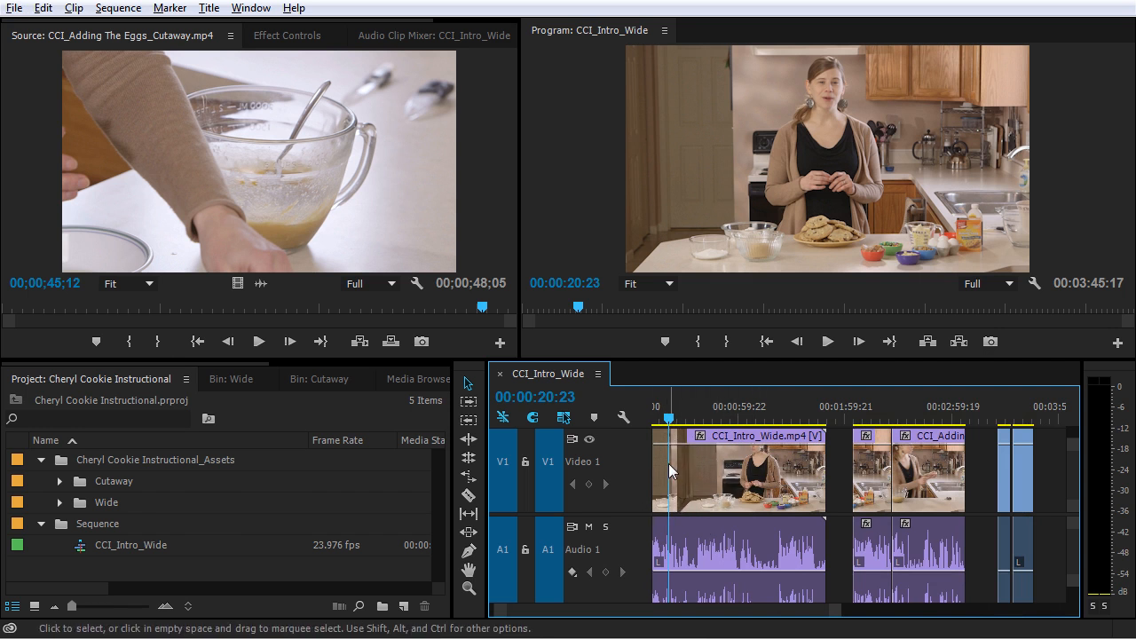
scroll(668, 463, up, 5)
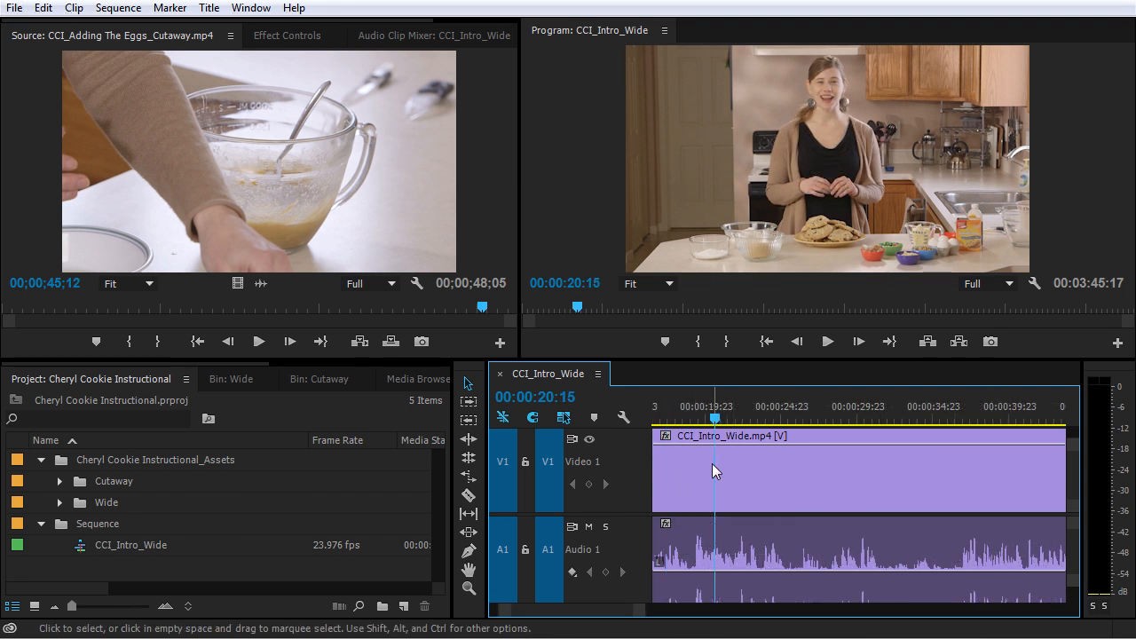
drag(713, 465, 740, 534)
scroll(740, 536, up, 4)
drag(738, 534, 822, 476)
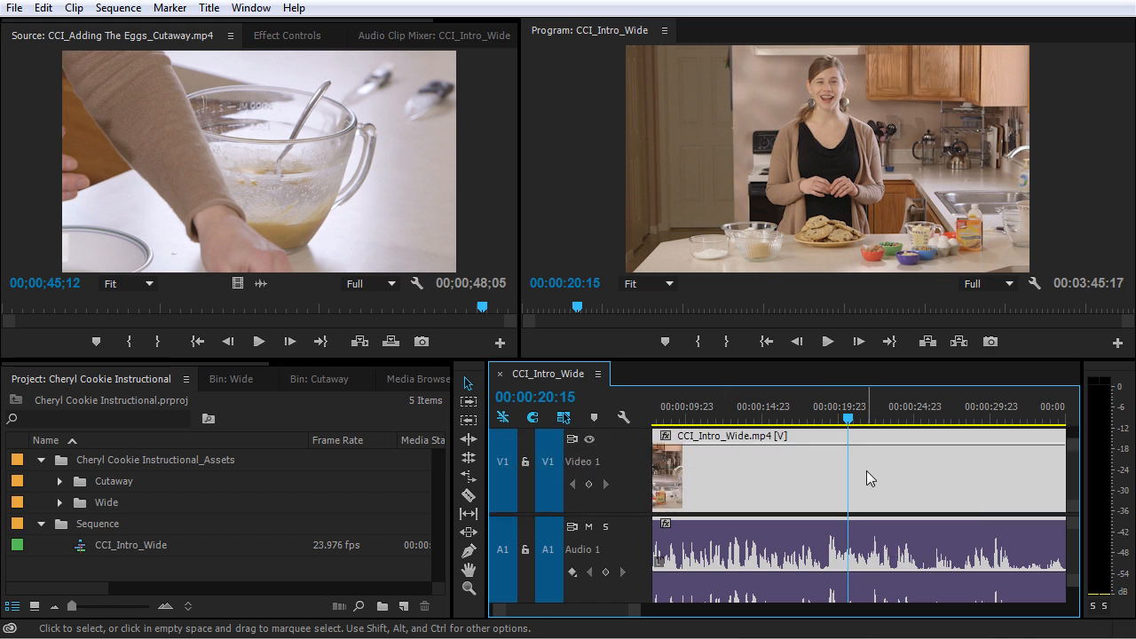
Shrink the Audio 1 and Video 1 tracks to their minimum height in the timeline
scroll(853, 561, down, 3)
scroll(852, 561, up, 2)
scroll(853, 561, down, 2)
scroll(853, 561, up, 2)
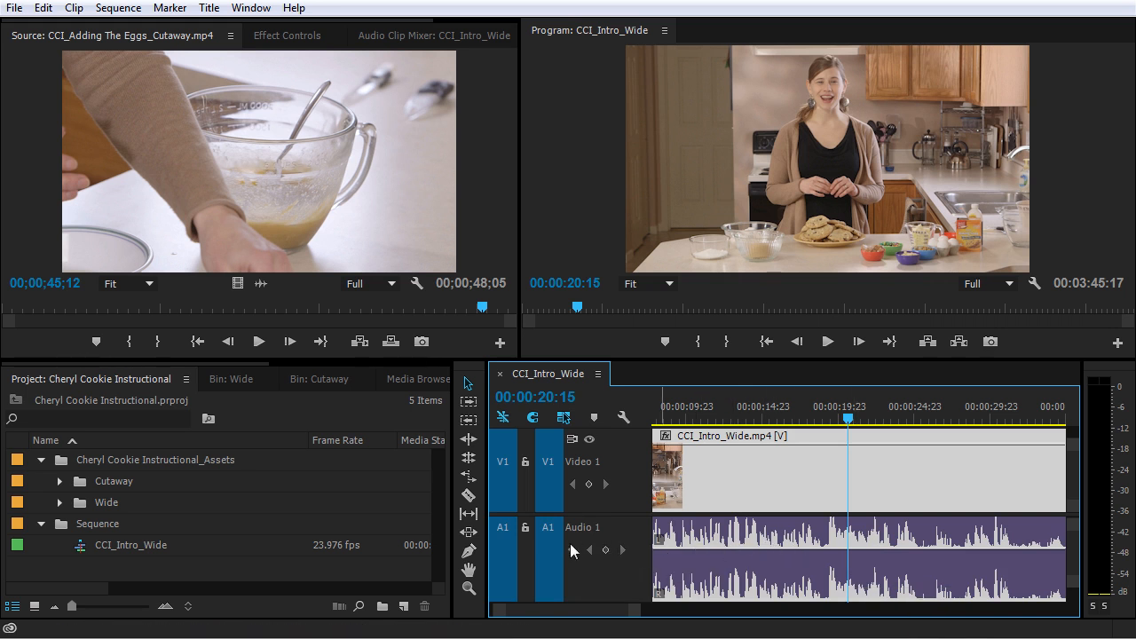
scroll(586, 551, down, 4)
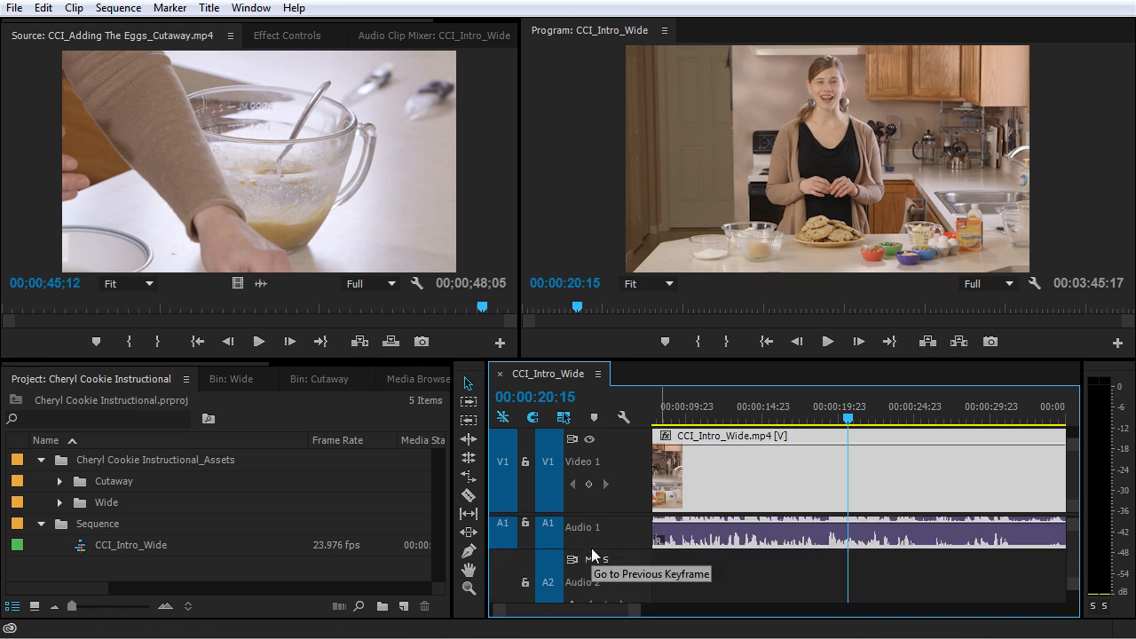
scroll(604, 550, down, 3)
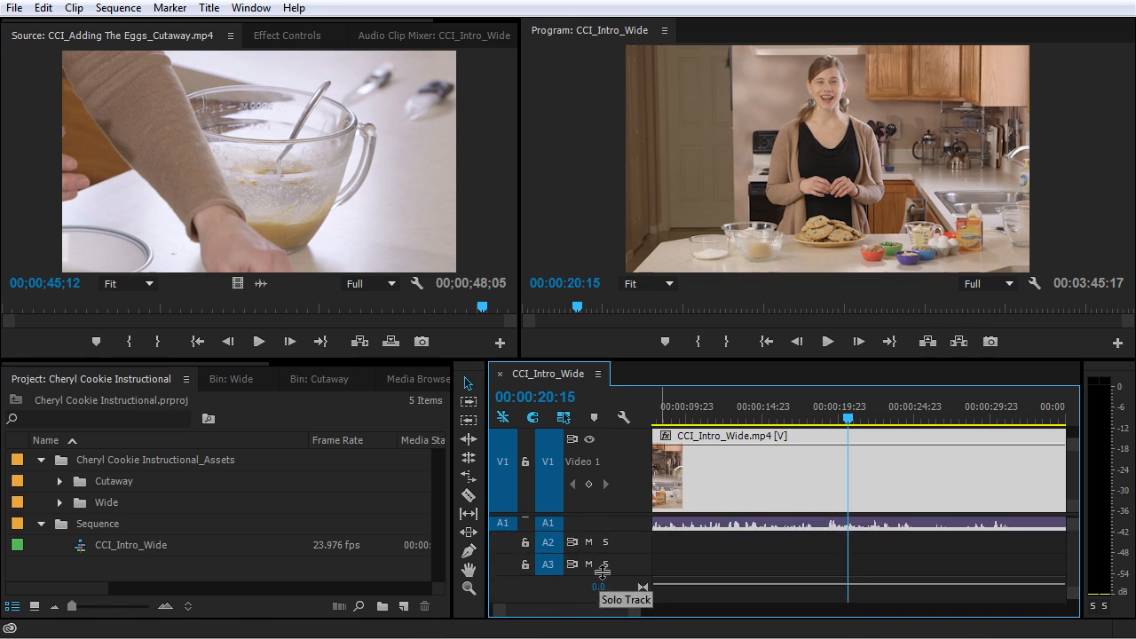
scroll(614, 470, down, 5)
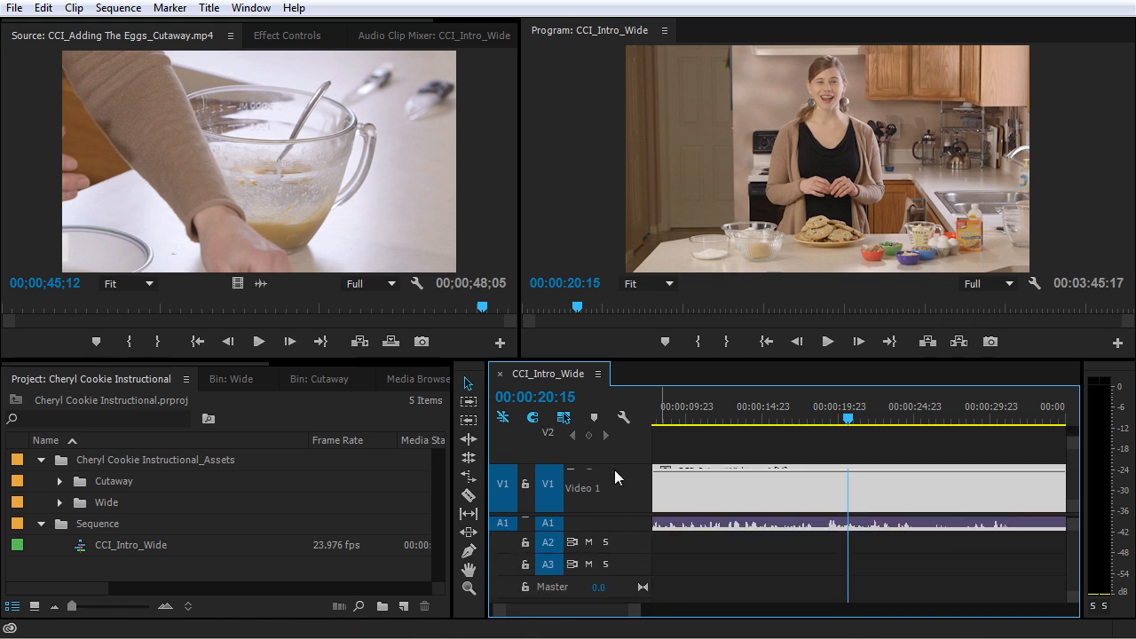
scroll(615, 442, down, 2)
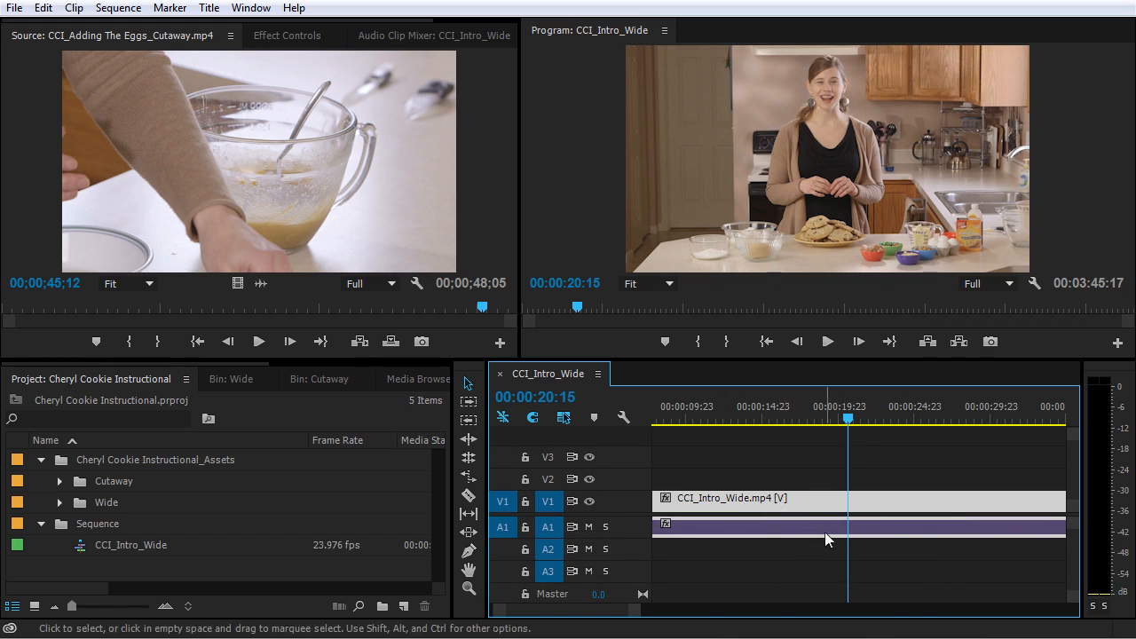
Delete all clips from the CCI_Intro_Wide sequence
key(backslash)
scroll(784, 525, down, 1)
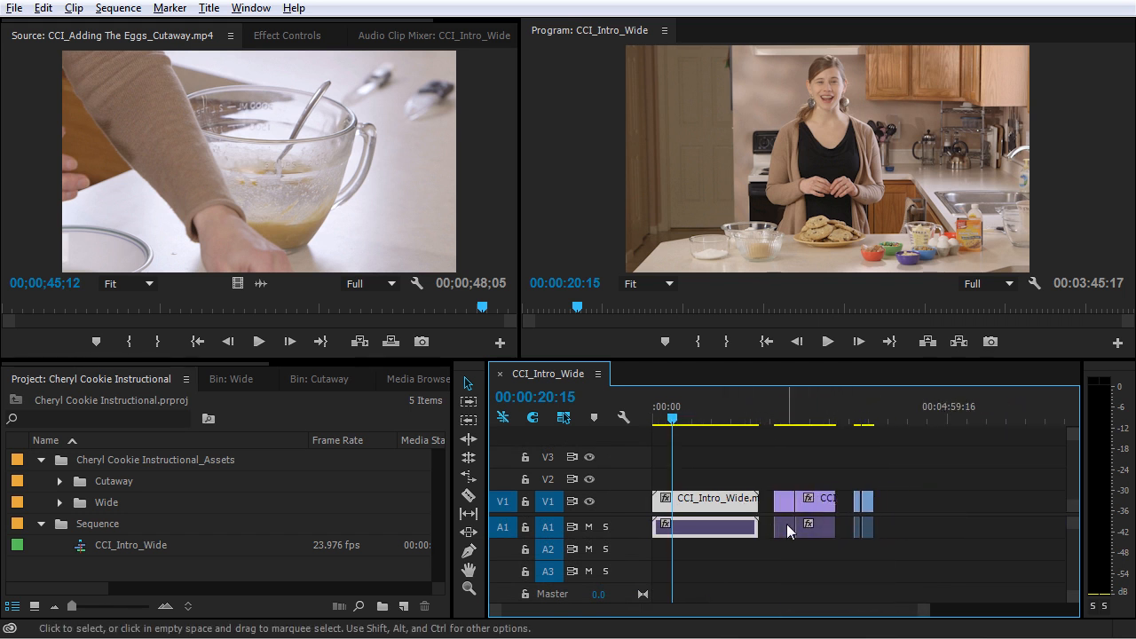
drag(948, 464, 700, 545)
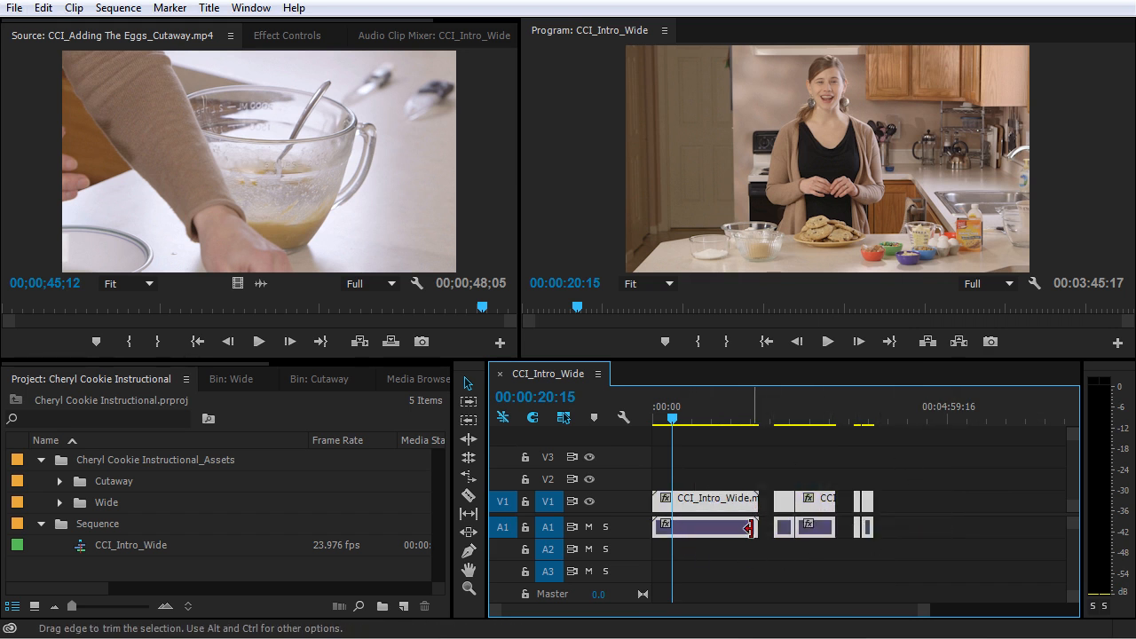
key(Delete)
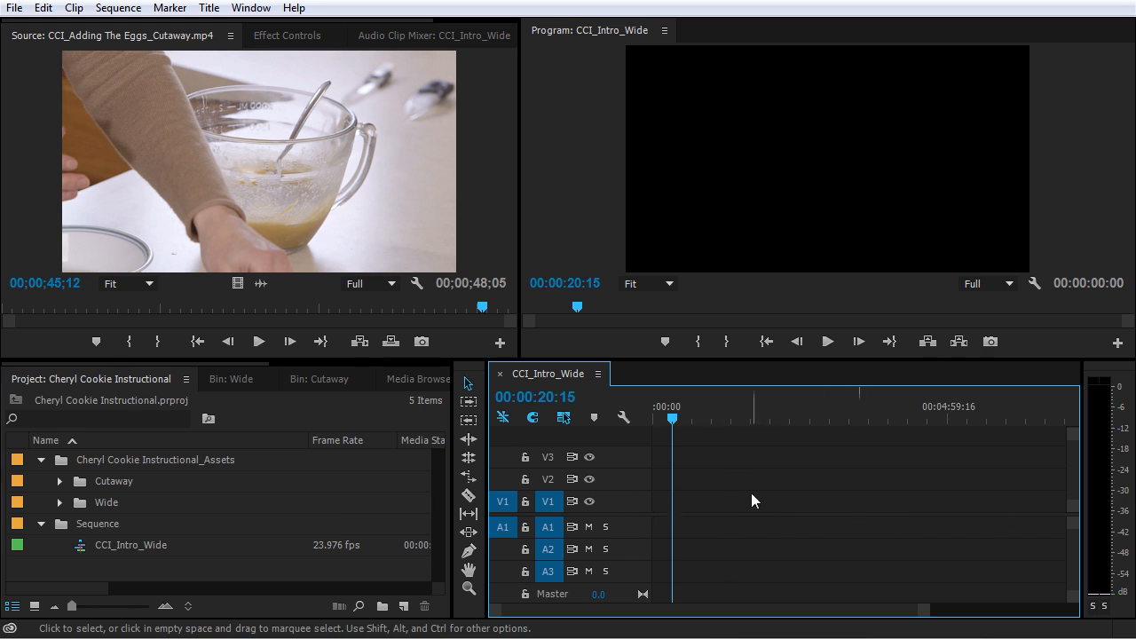
Load CCI_Intro_Wide.mp4 from the Wide bin into the Source monitor
click(185, 504)
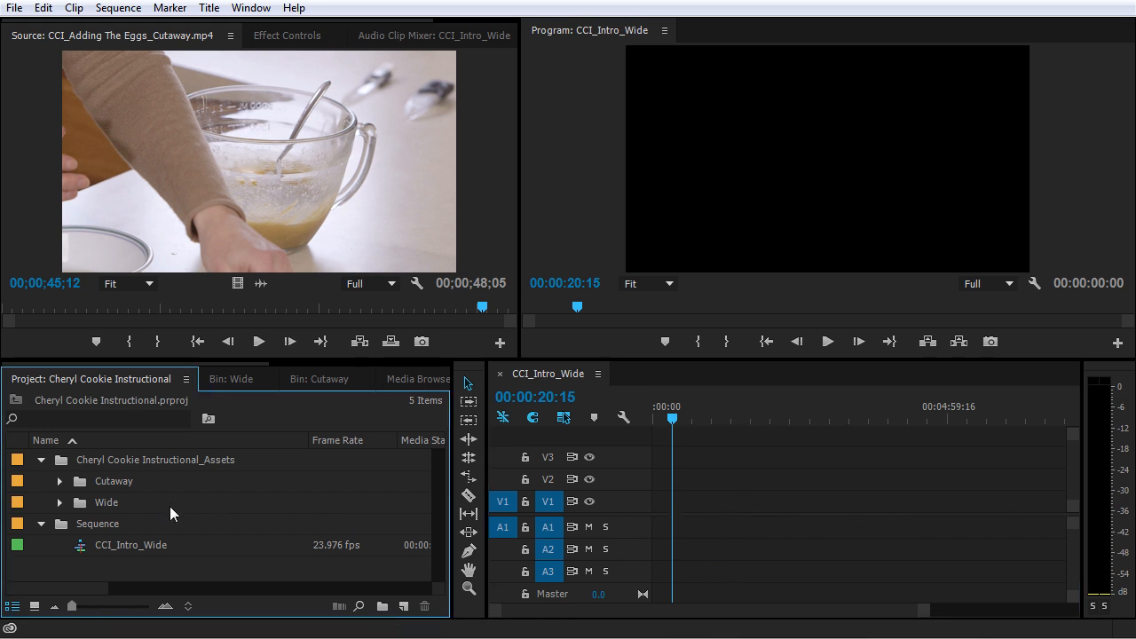
click(60, 504)
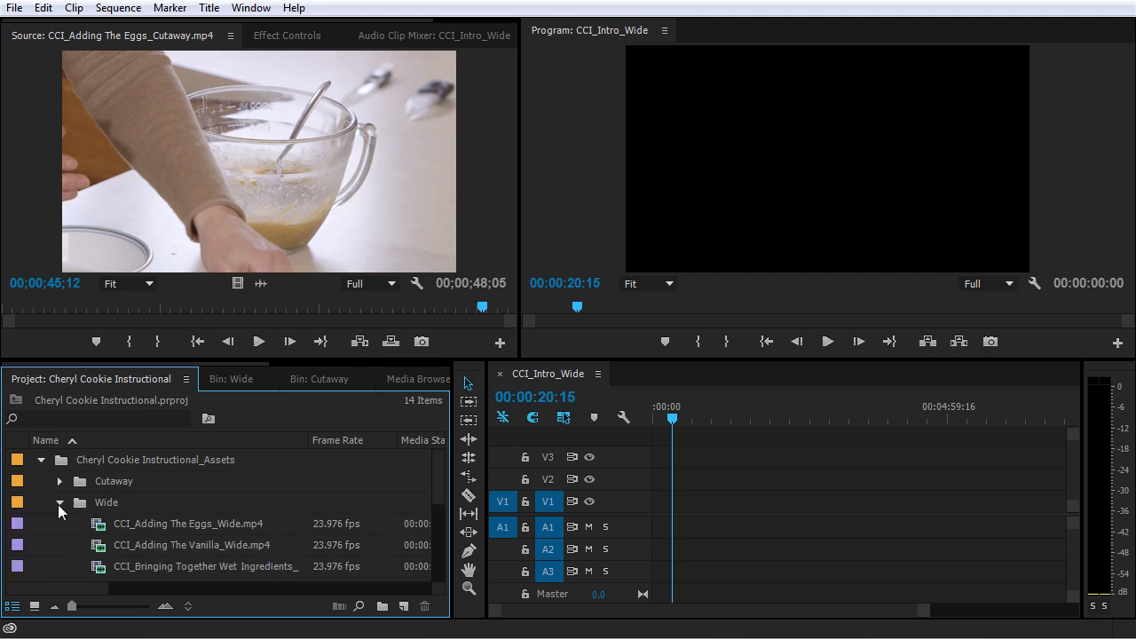
scroll(105, 503, down, 5)
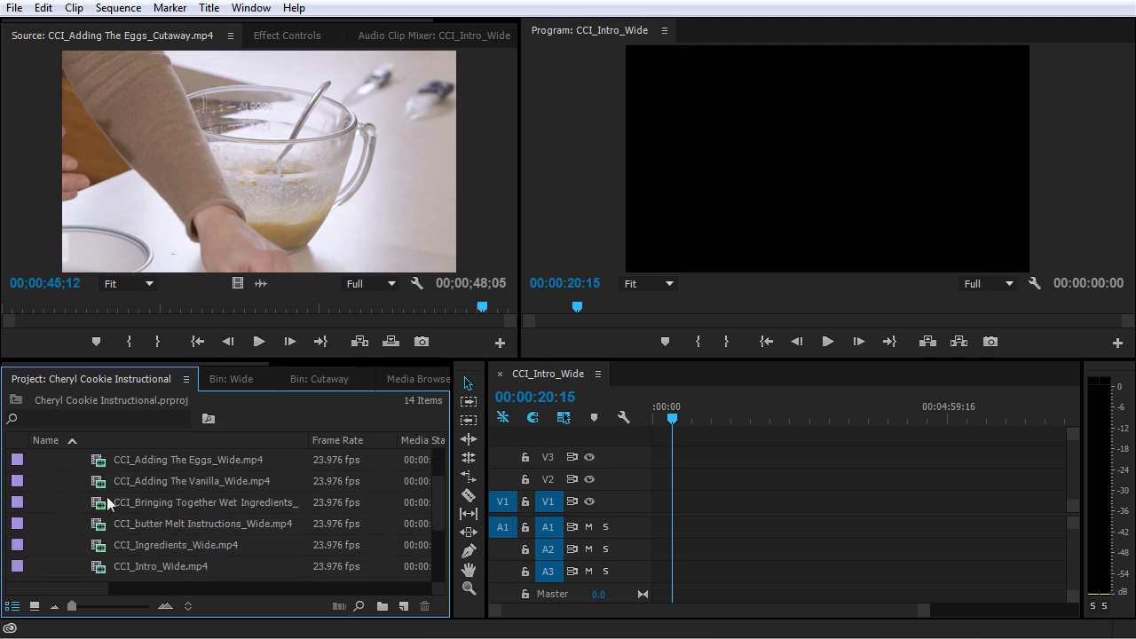
scroll(105, 503, down, 1)
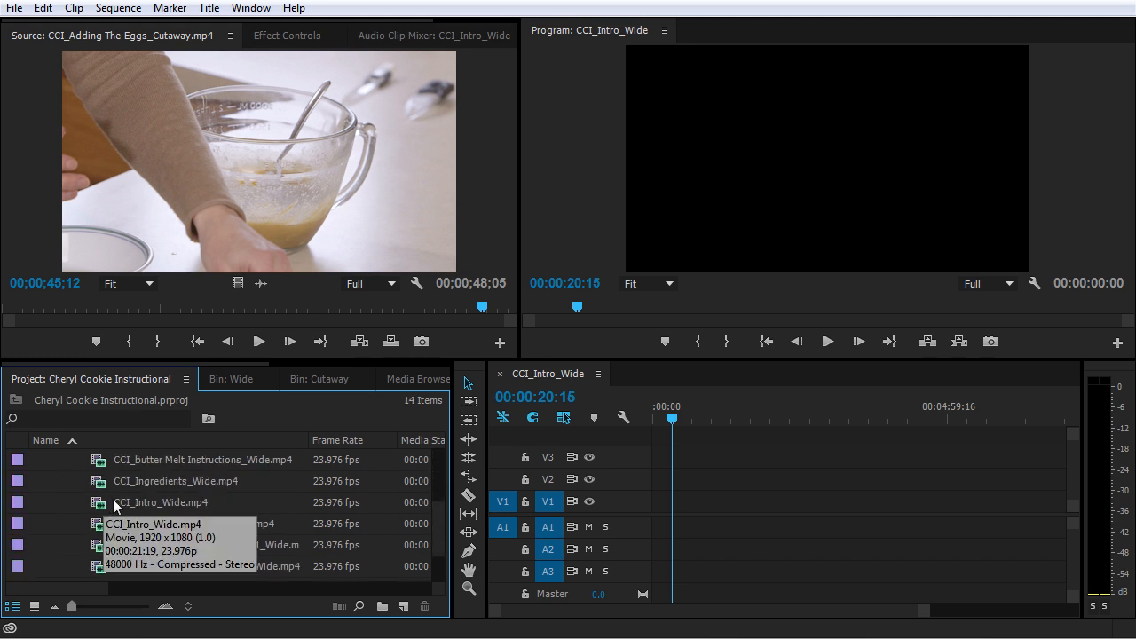
double_click(118, 505)
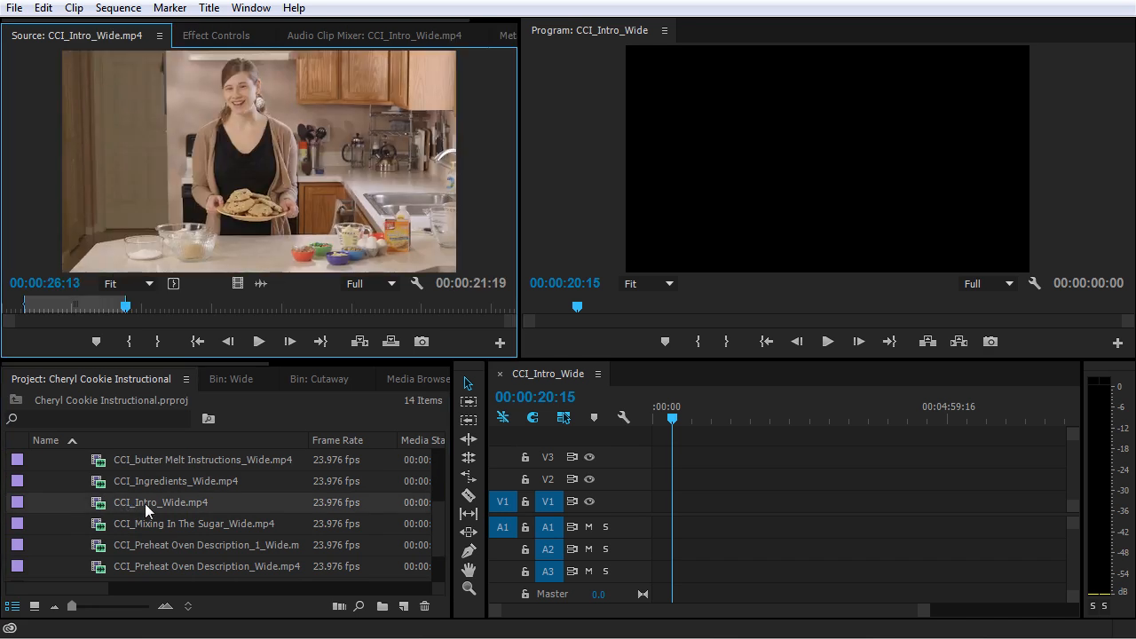
Play the marked section of the source clip from its In point at 00:00:04:23 to its Out point
drag(124, 311, 22, 315)
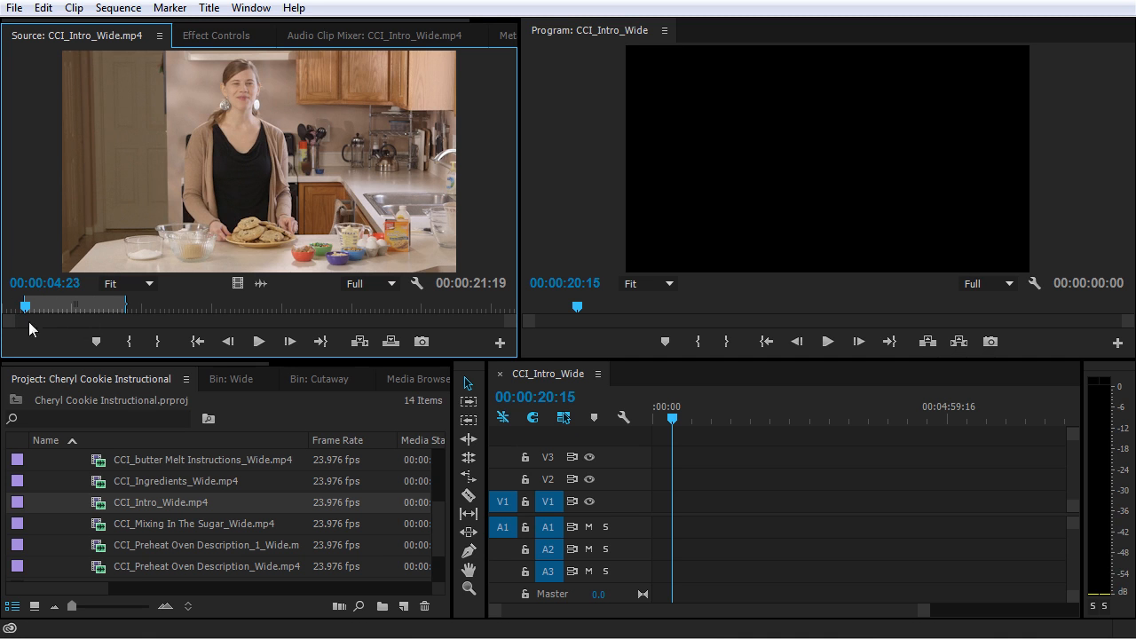
key(space)
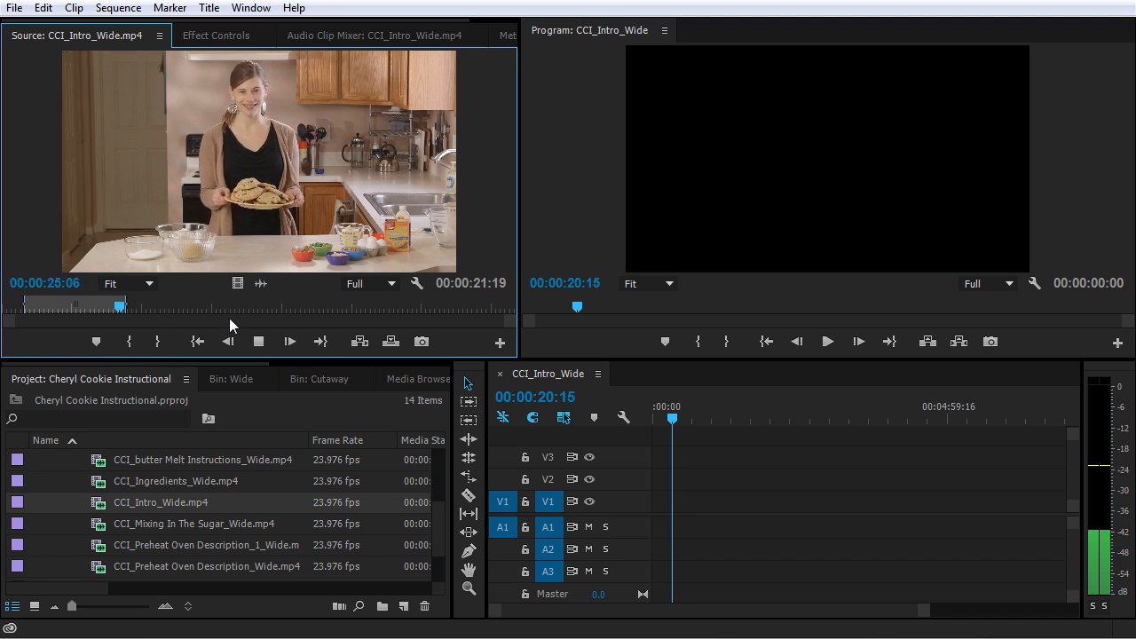
key(space)
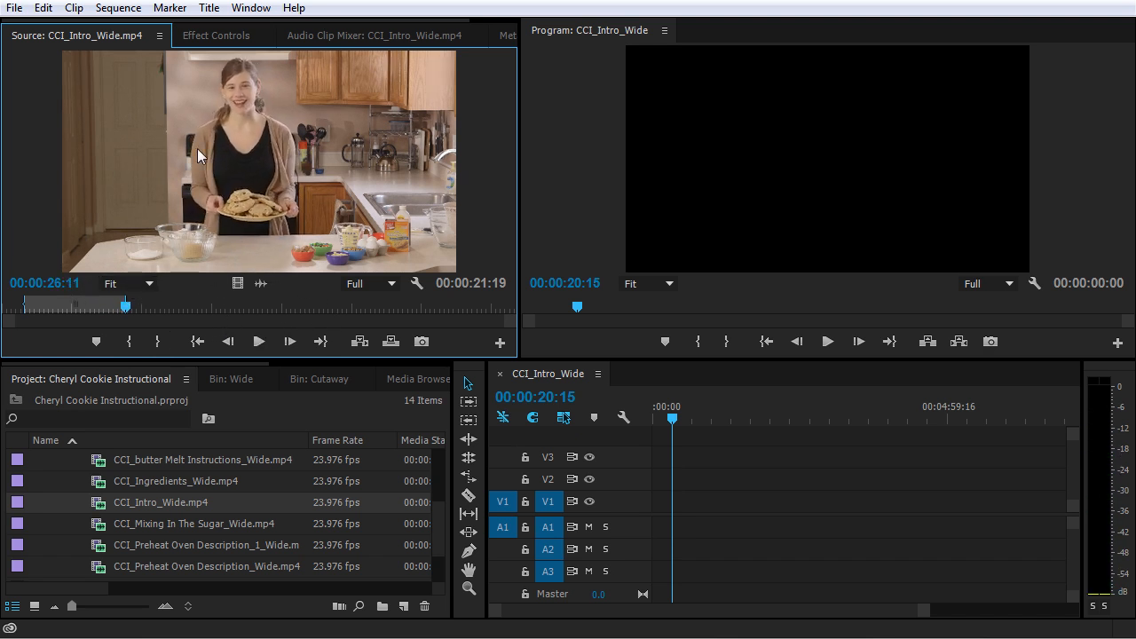
Place the marked source clip at the start of V1 and A1, and return the playhead to 00:00:00:00
drag(182, 109, 660, 530)
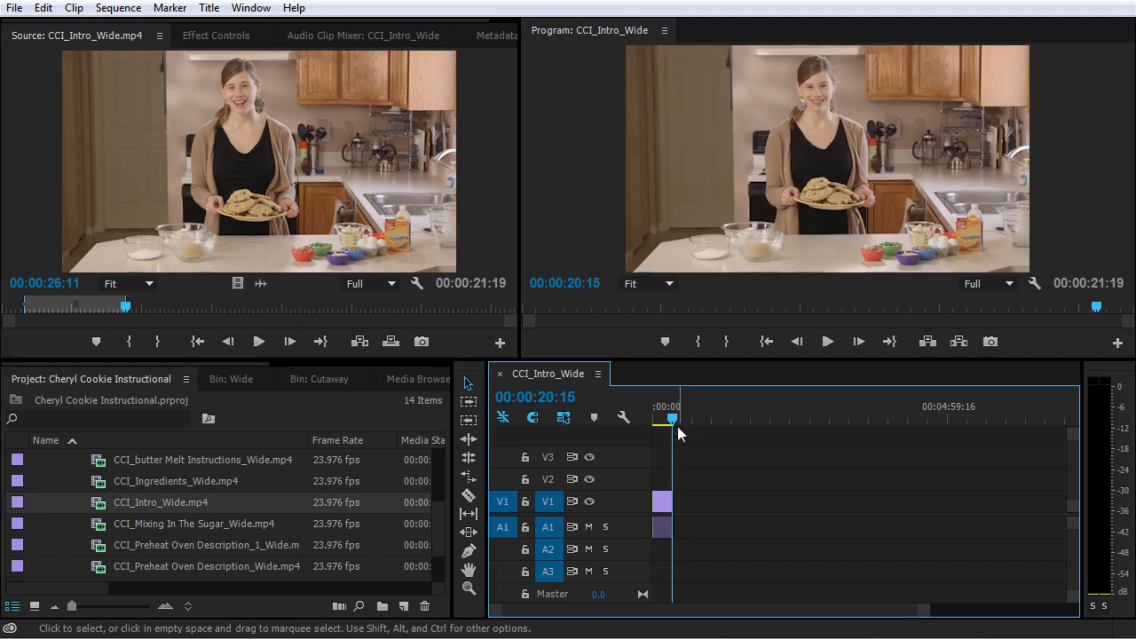
drag(674, 421, 631, 424)
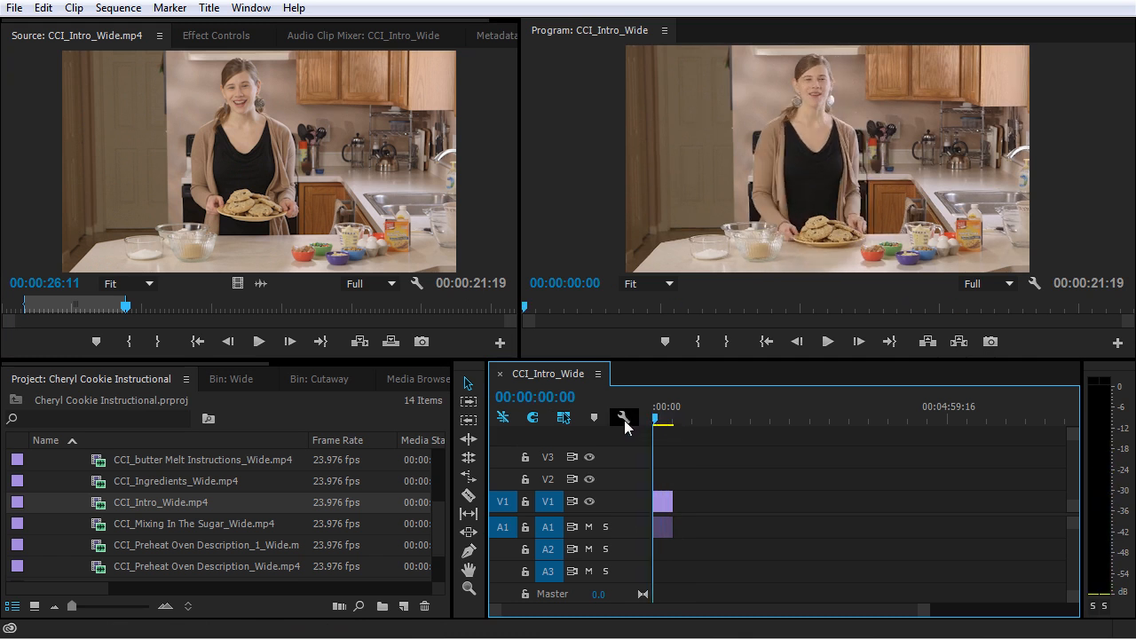
Enlarge the intro clip in the timeline and play the sequence from 00:00:00:00 with one pause
key(=)
key(=)
key(=)
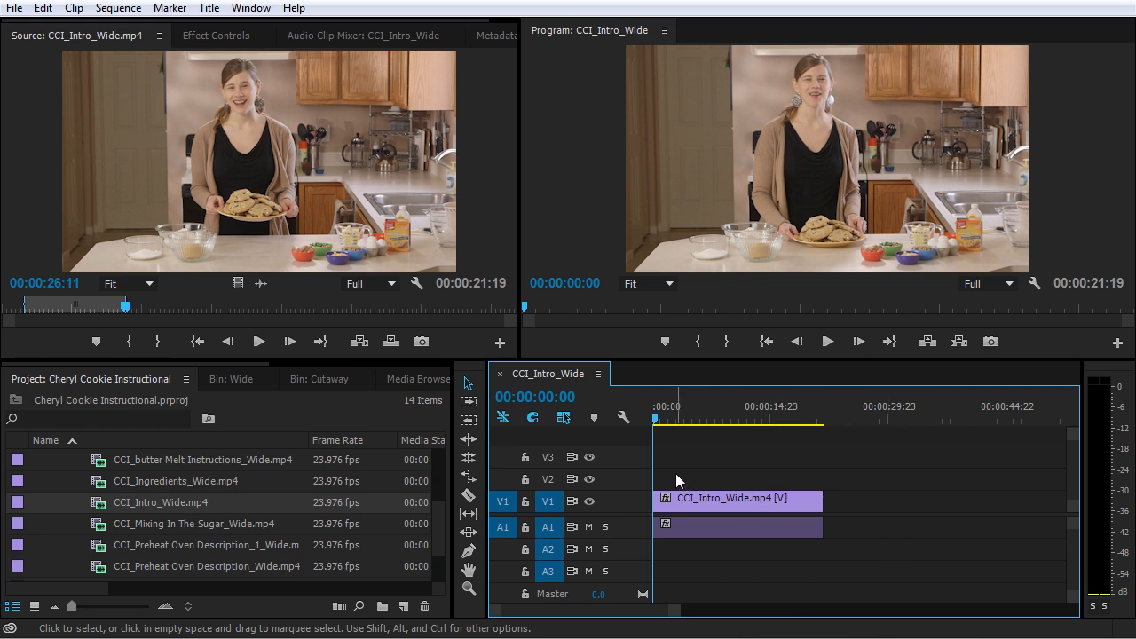
key(space)
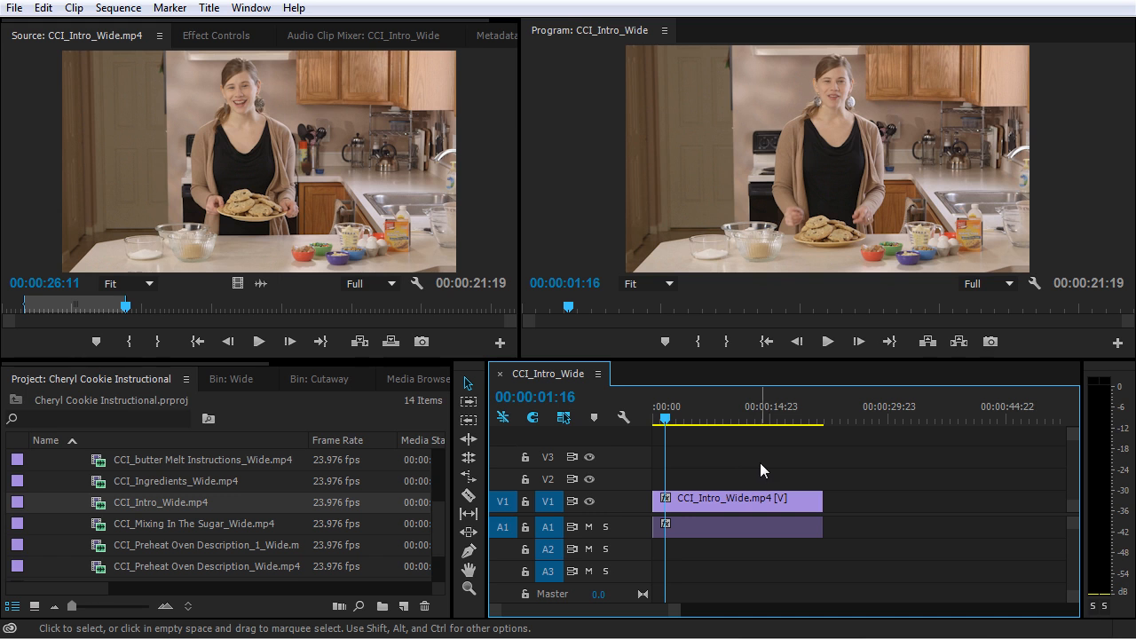
key(space)
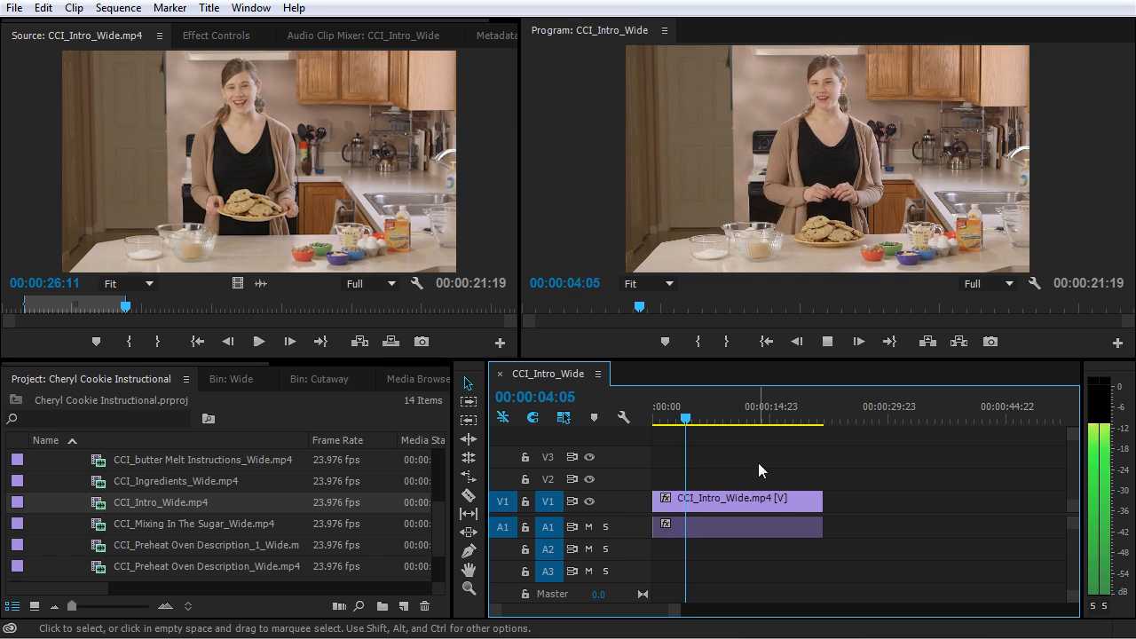
key(space)
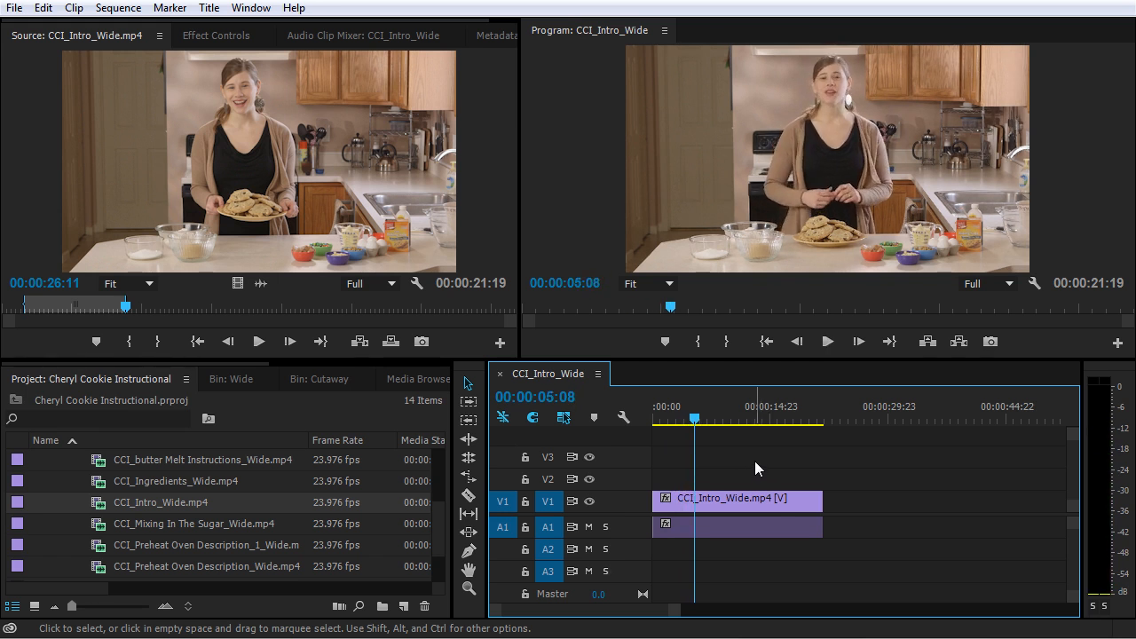
Shuttle the sequence backward, stop it, and play it forward again
key(j)
key(k)
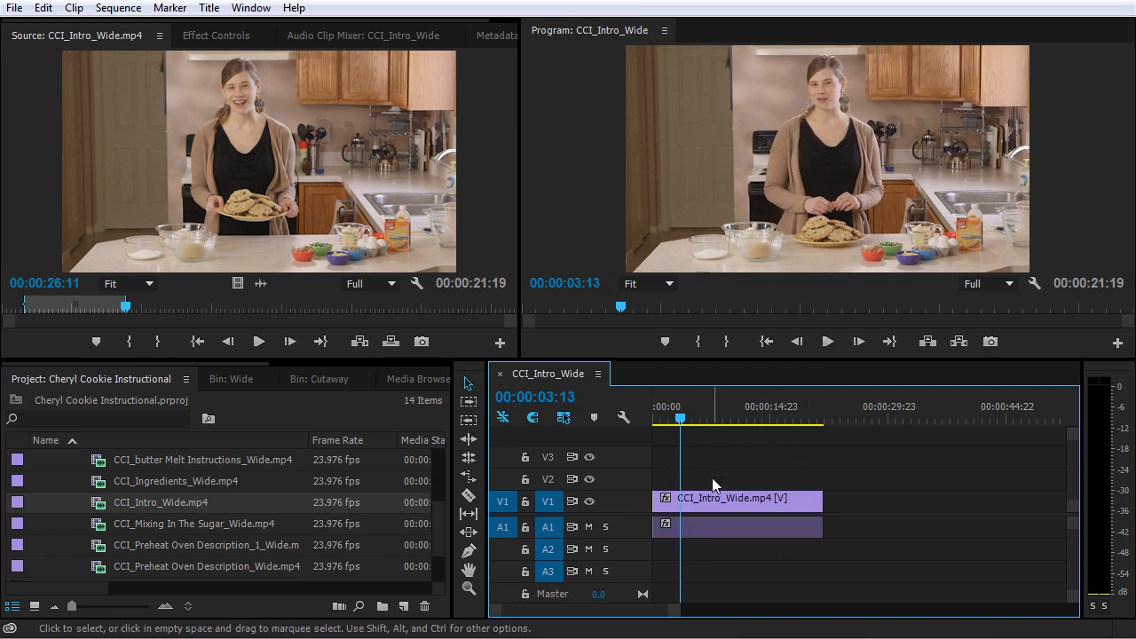
key(l)
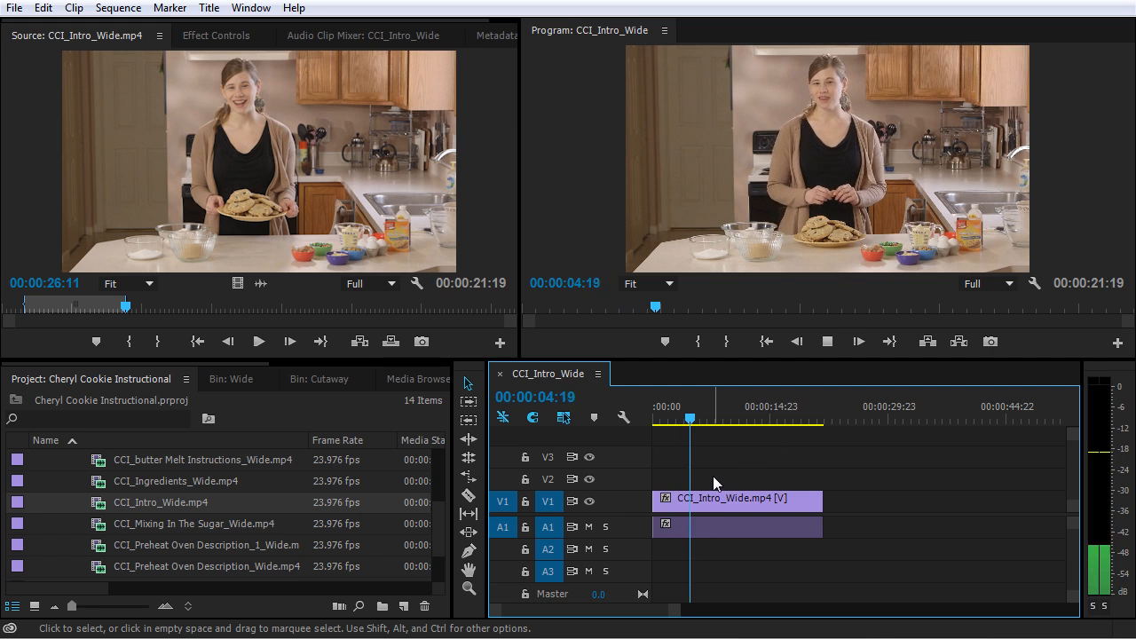
key(k)
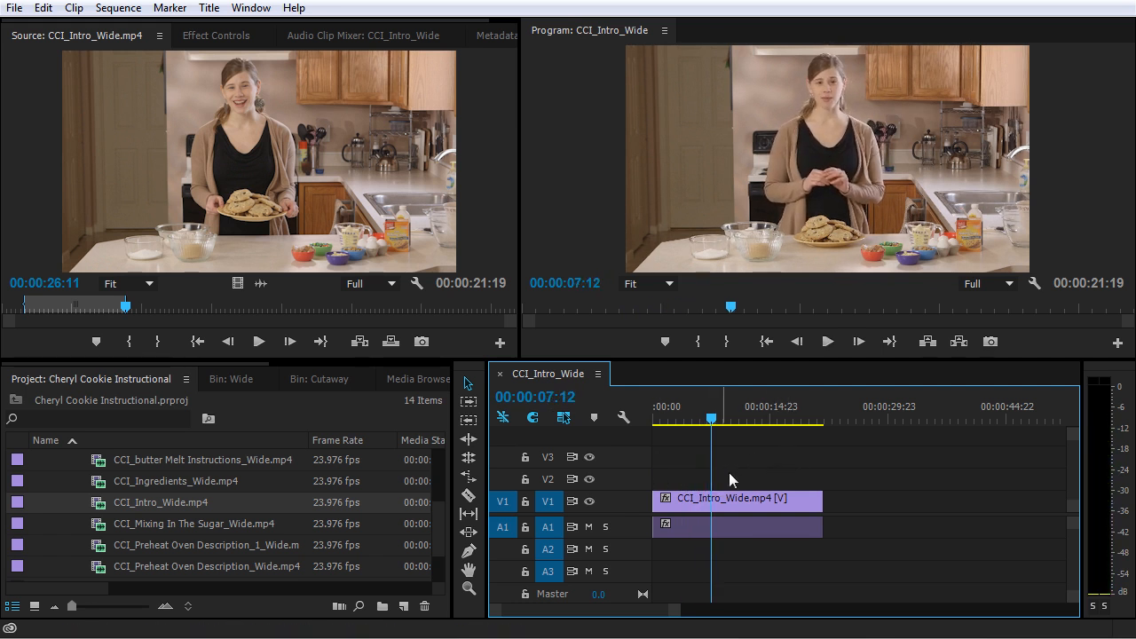
key(l)
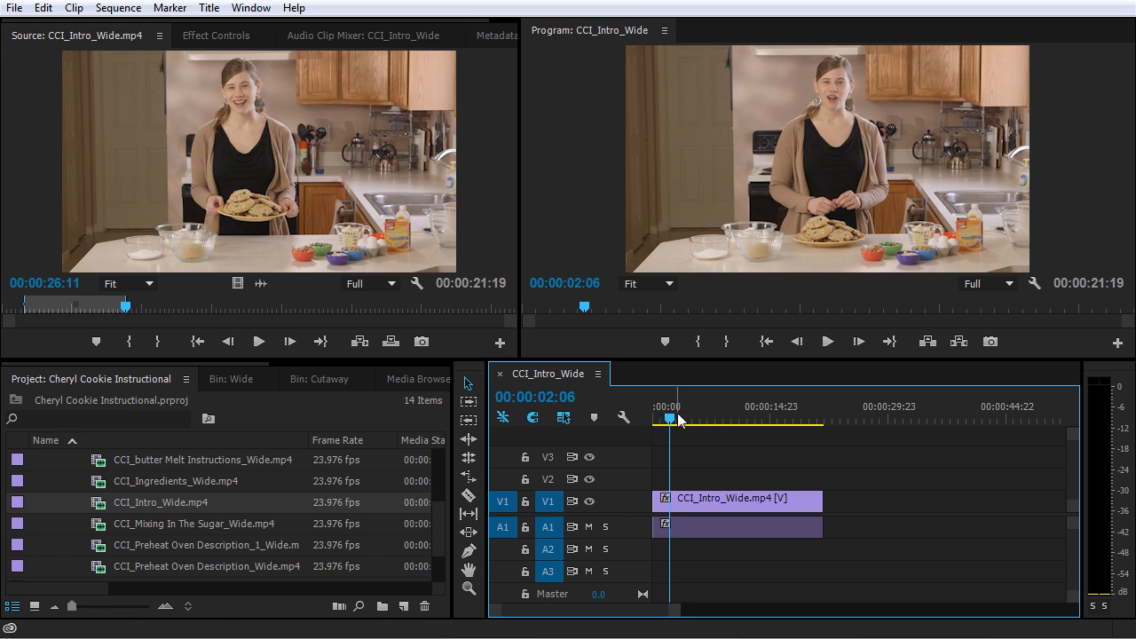
Play the opening seconds of the sequence from its beginning and return the playhead to 00:00:00:00
key(Home)
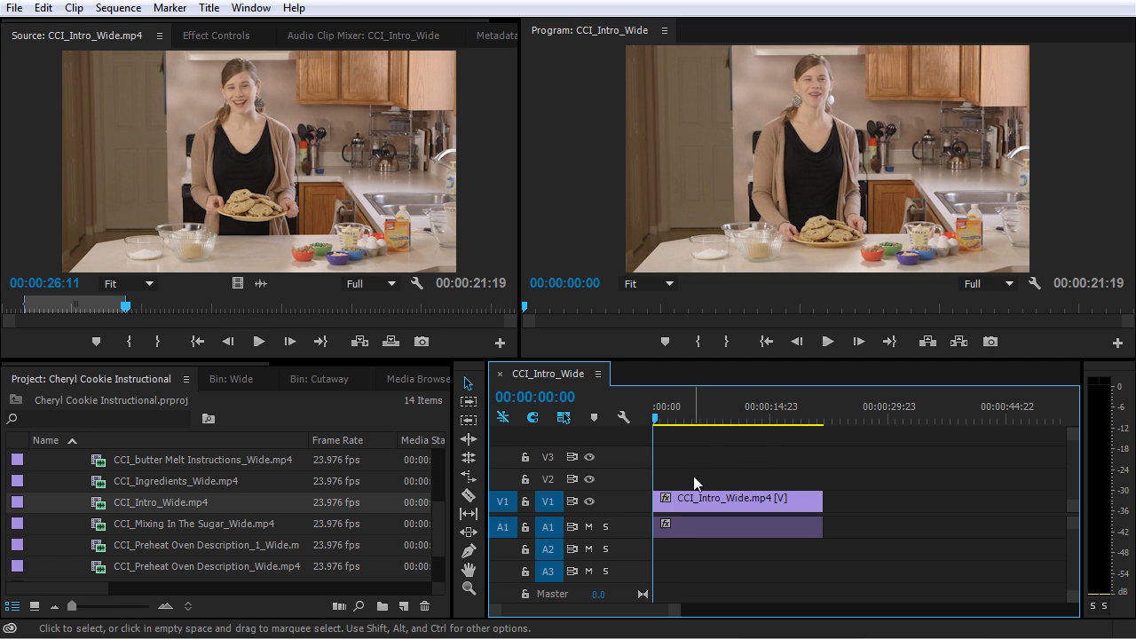
key(space)
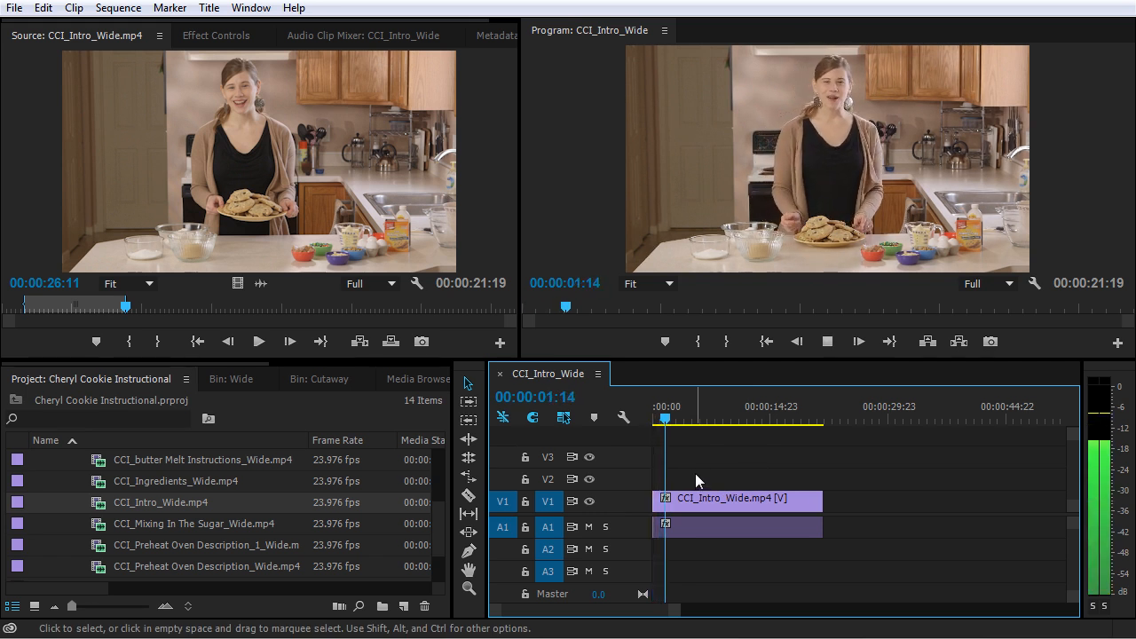
key(space)
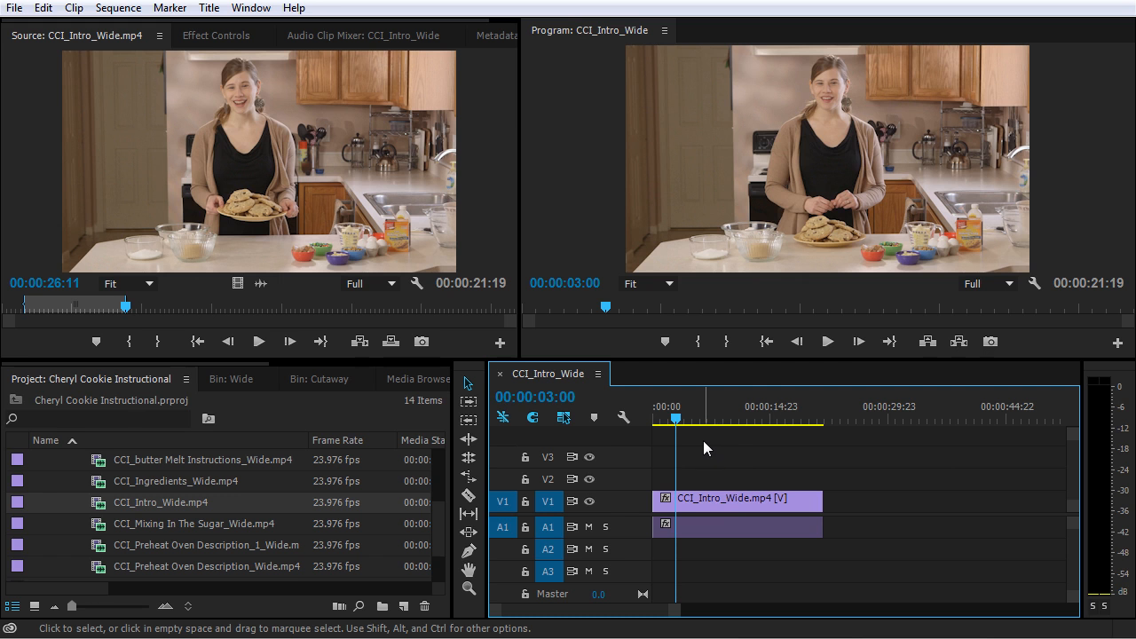
key(Home)
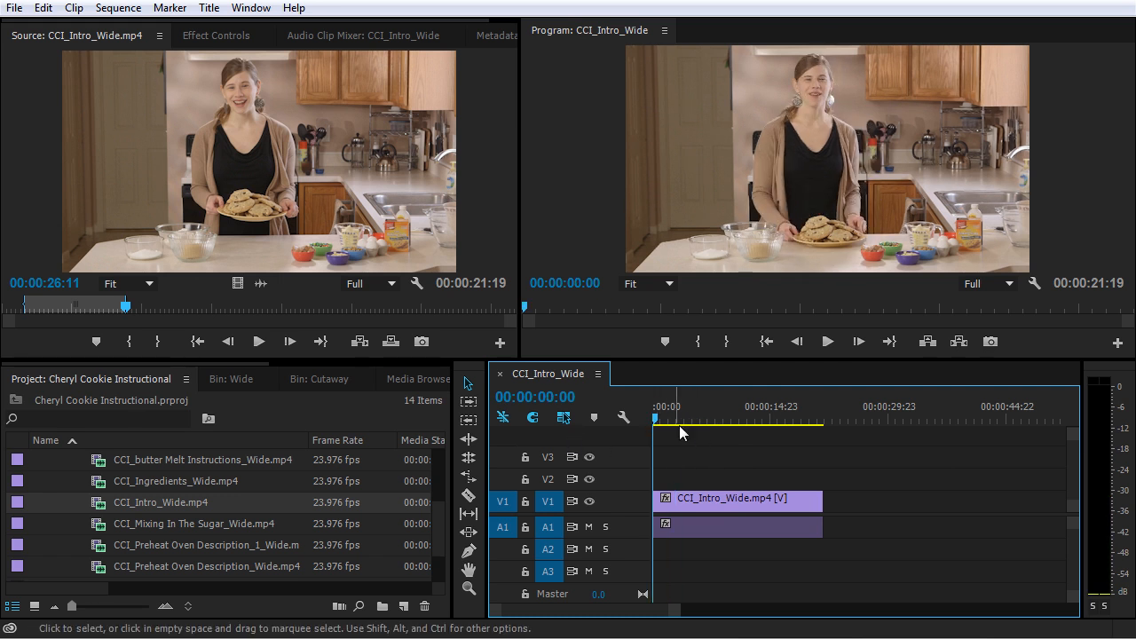
Trim the start of CCI_Intro_Wide.mp4 on V1 and A1 inward by a fraction of a second, using a regular trim
key(minus)
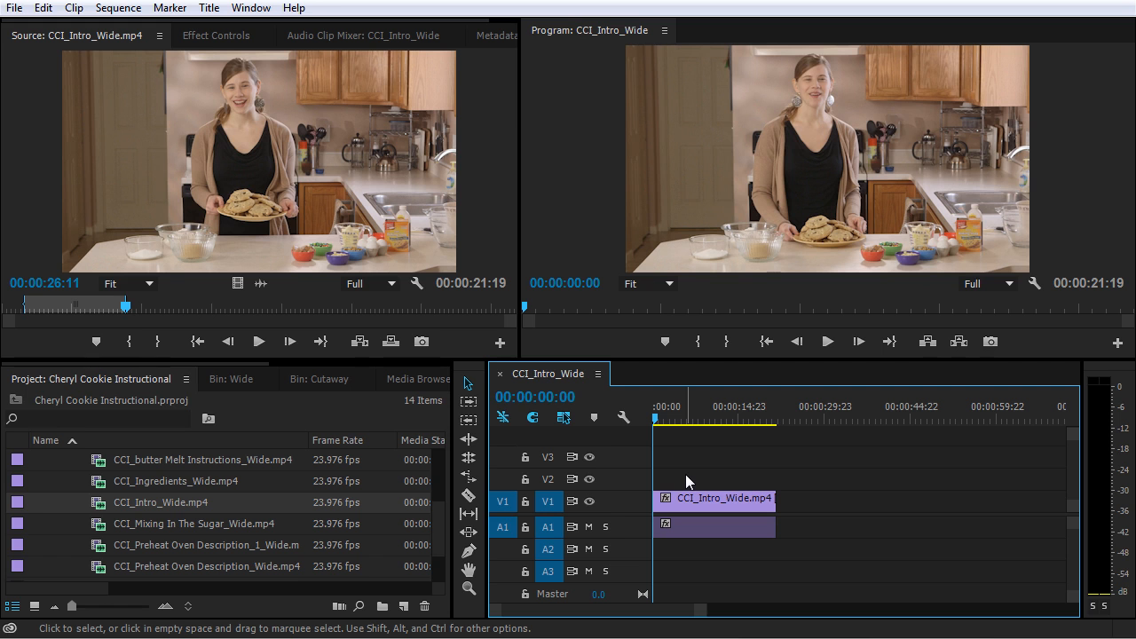
key(equal)
key(equal)
key(equal)
key(equal)
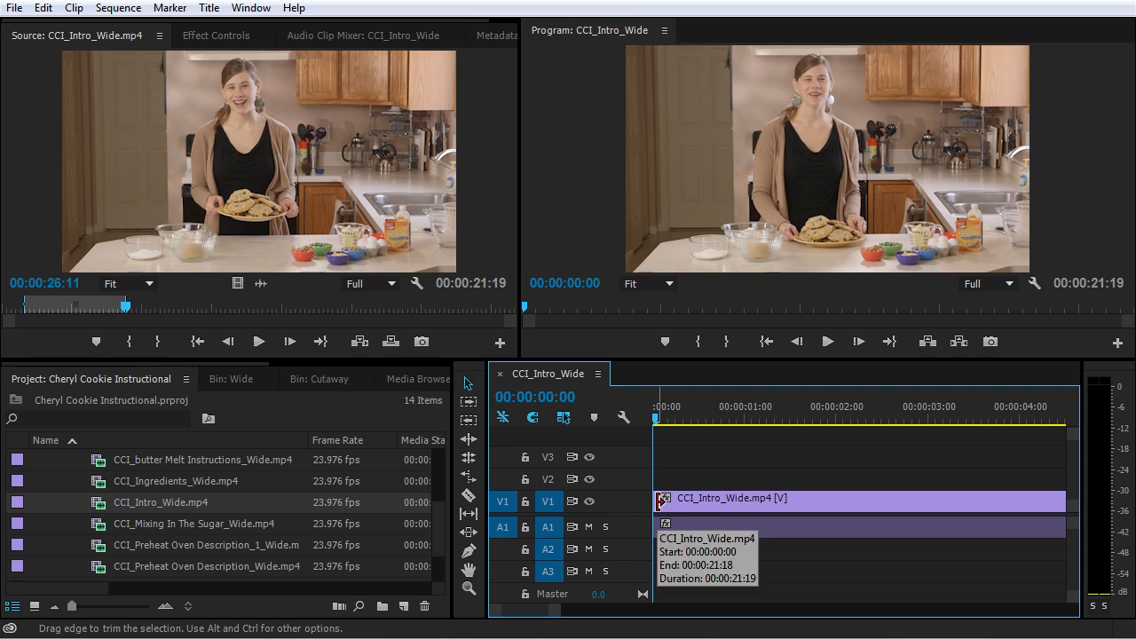
drag(660, 501, 692, 502)
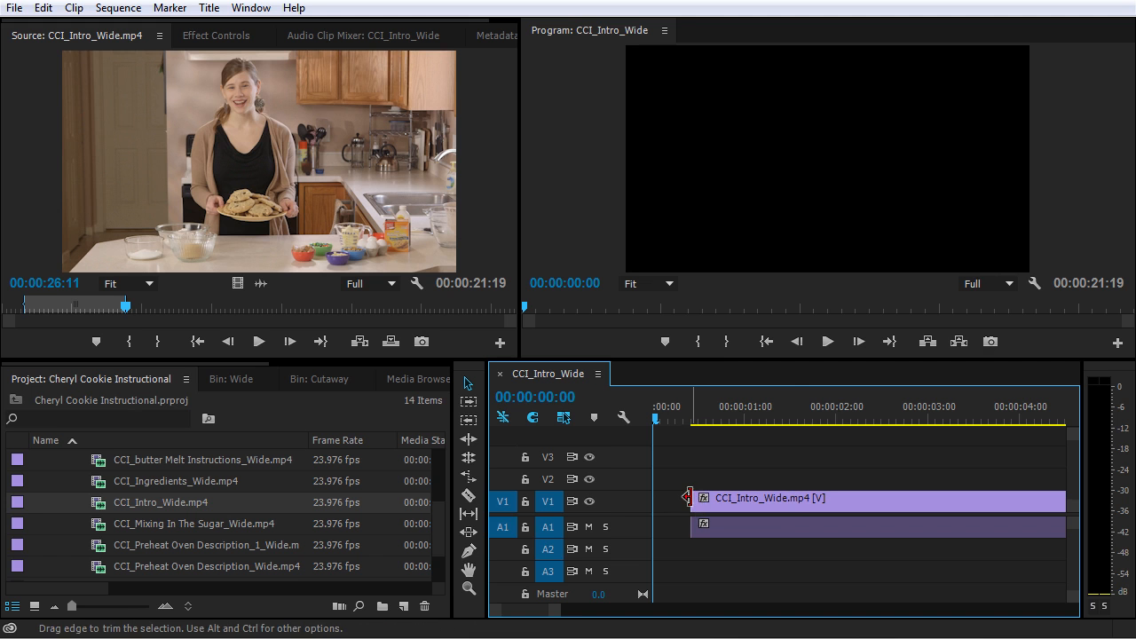
click(699, 516)
mouse_move(700, 501)
mouse_down()
mouse_move(728, 501)
mouse_move(715, 500)
mouse_up()
Move along the sequence to the end of the intro clip and play its last moments
key(minus)
key(minus)
key(minus)
key(minus)
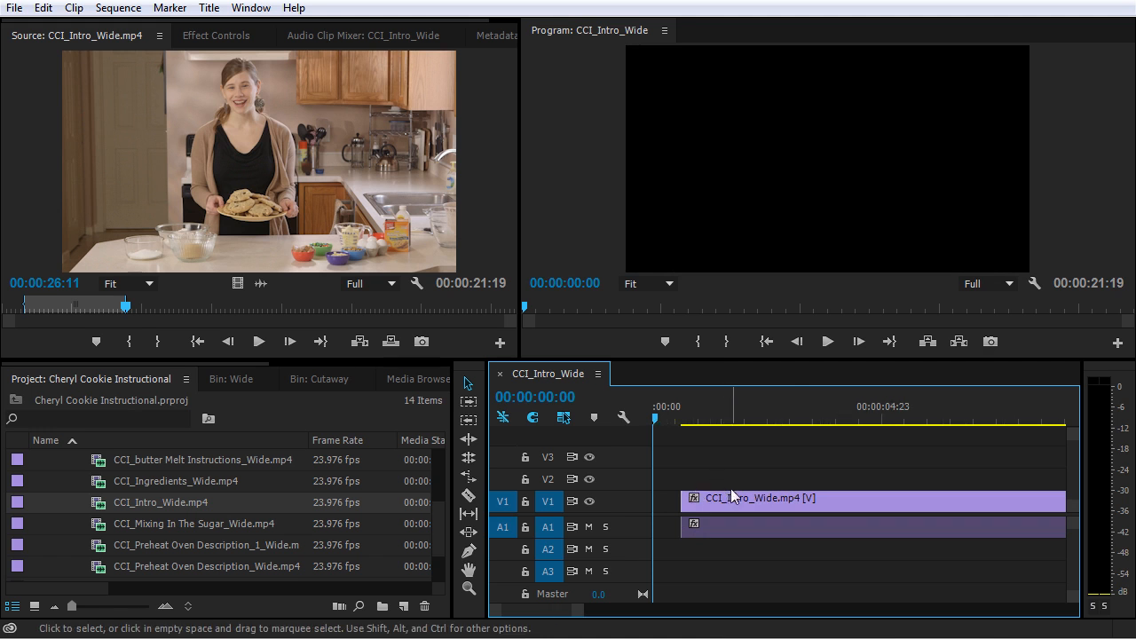
drag(741, 417, 774, 418)
key(equal)
key(equal)
key(equal)
key(equal)
click(876, 422)
key(space)
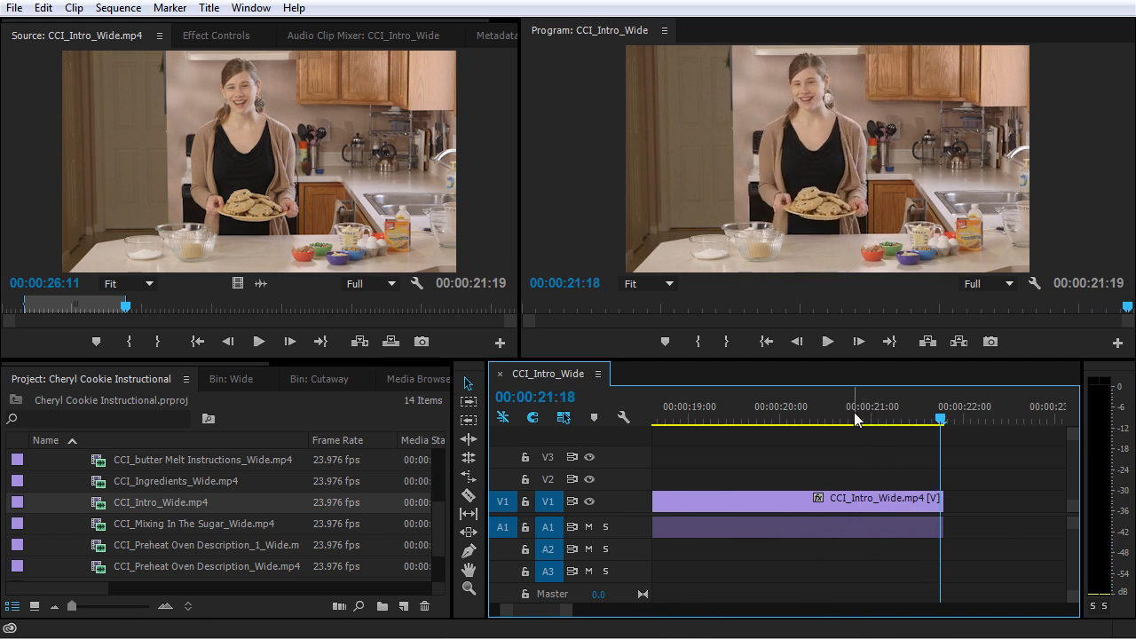
Trim the end of the intro clip back to 00:00:21:04 and play the new ending
click(877, 422)
drag(937, 502, 886, 502)
click(848, 423)
key(space)
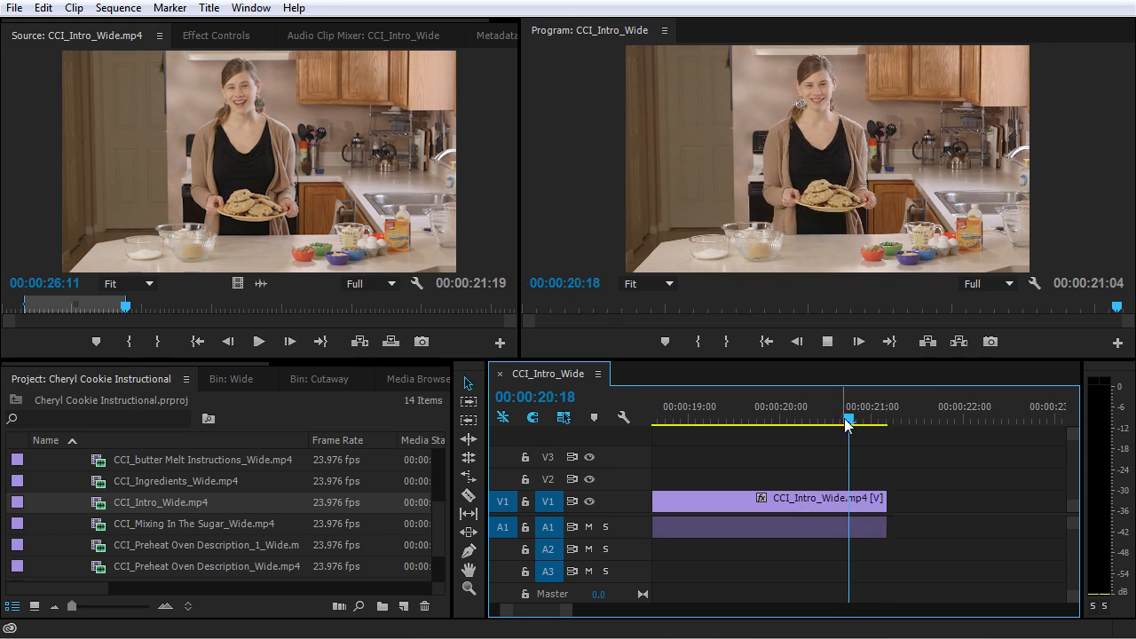
key(minus)
key(minus)
key(minus)
key(minus)
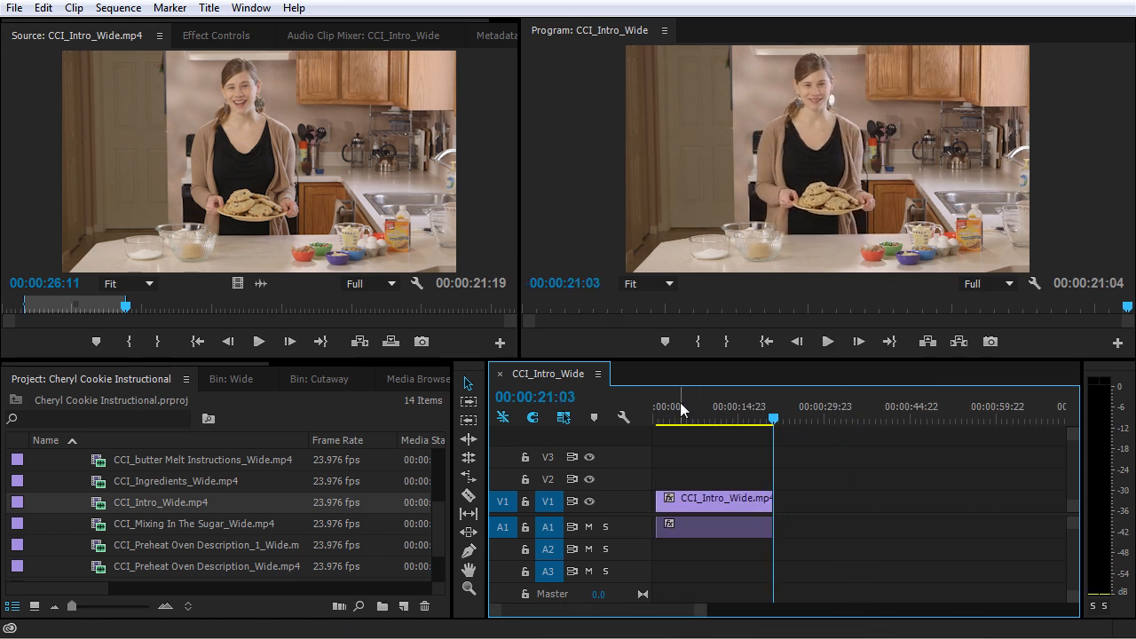
Return the playhead to 00:00:00:00, trim the clip's start slightly further, and extend it back to the sequence start
drag(679, 407, 653, 411)
key(equal)
key(equal)
key(equal)
key(equal)
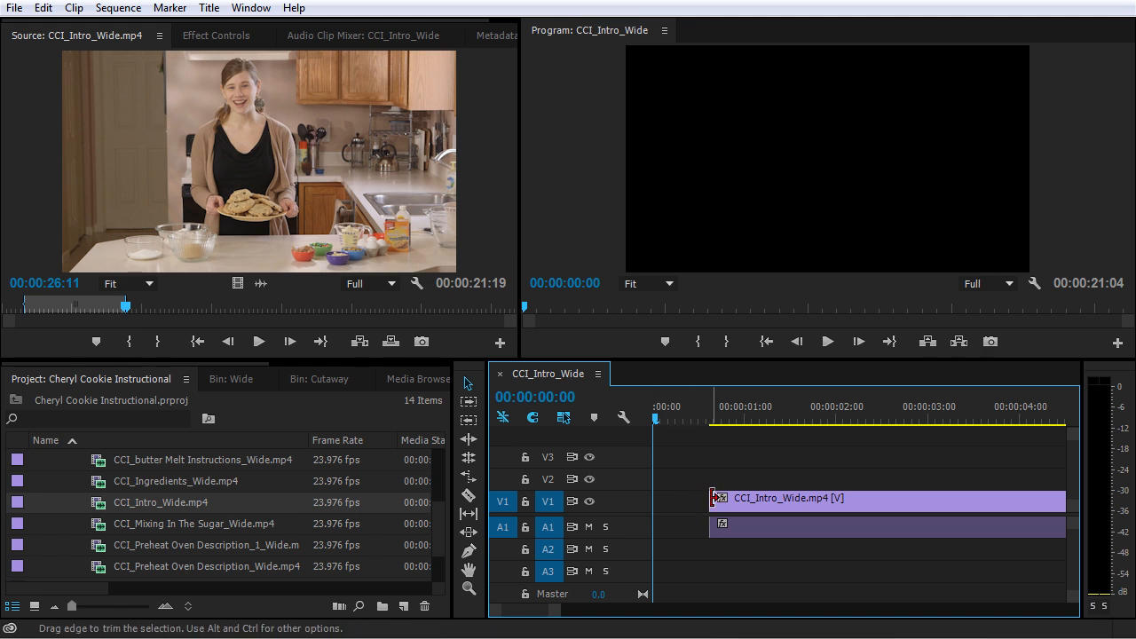
mouse_move(713, 498)
mouse_down()
mouse_move(637, 504)
mouse_move(722, 508)
mouse_up()
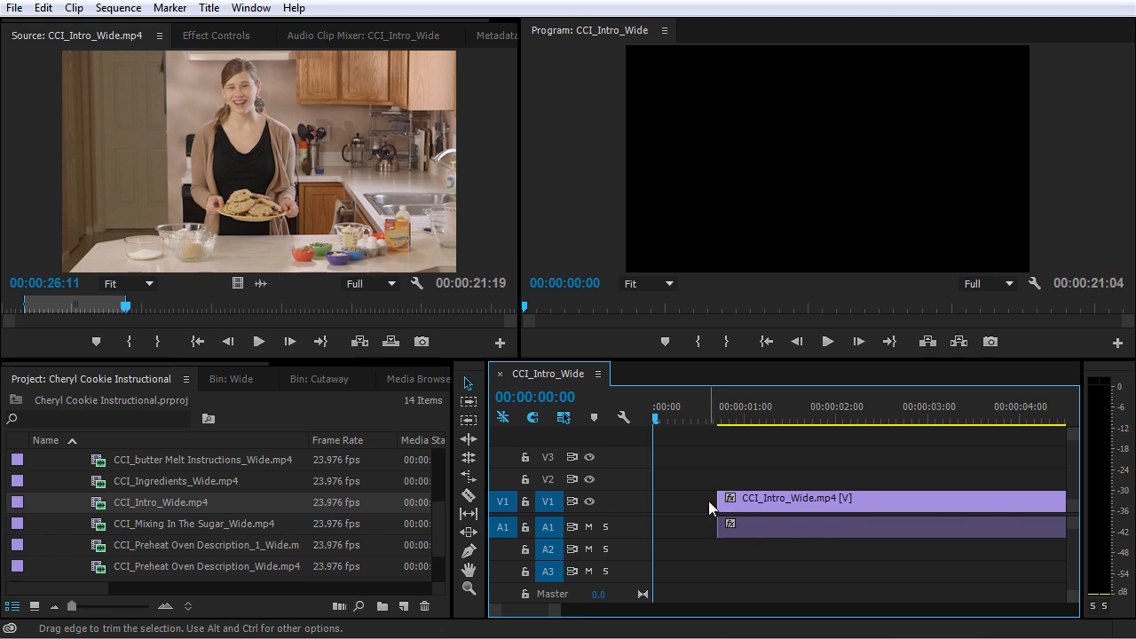
drag(721, 498, 657, 504)
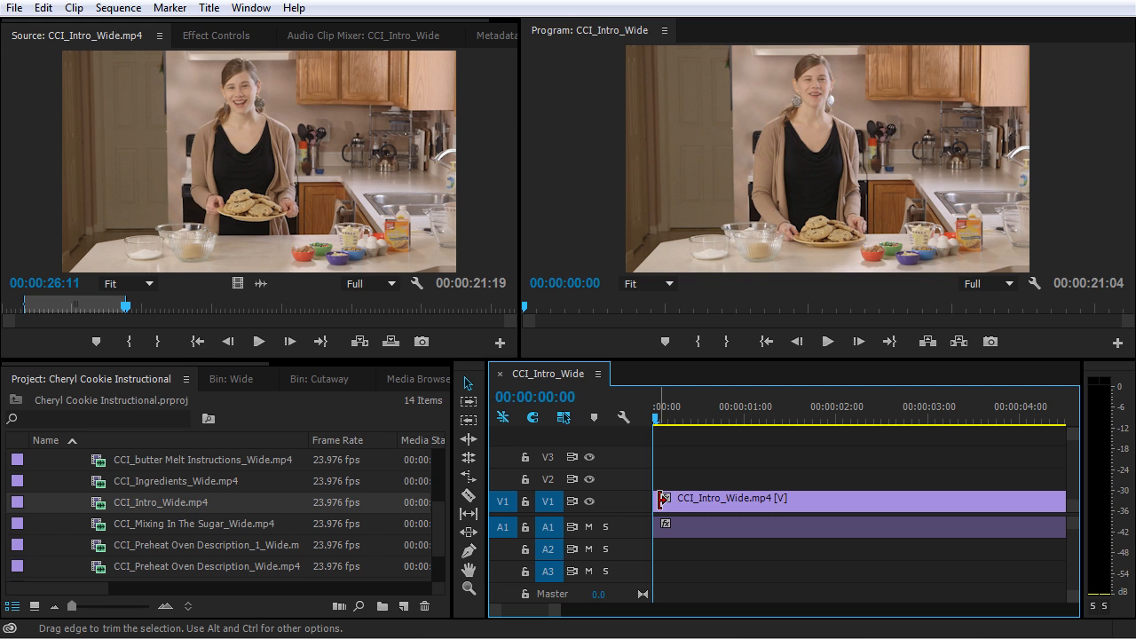
Ripple-trim the start of the intro clip to a duration of 00:00:20:02 and undo that trim
key(ctrl)
key(ctrl)
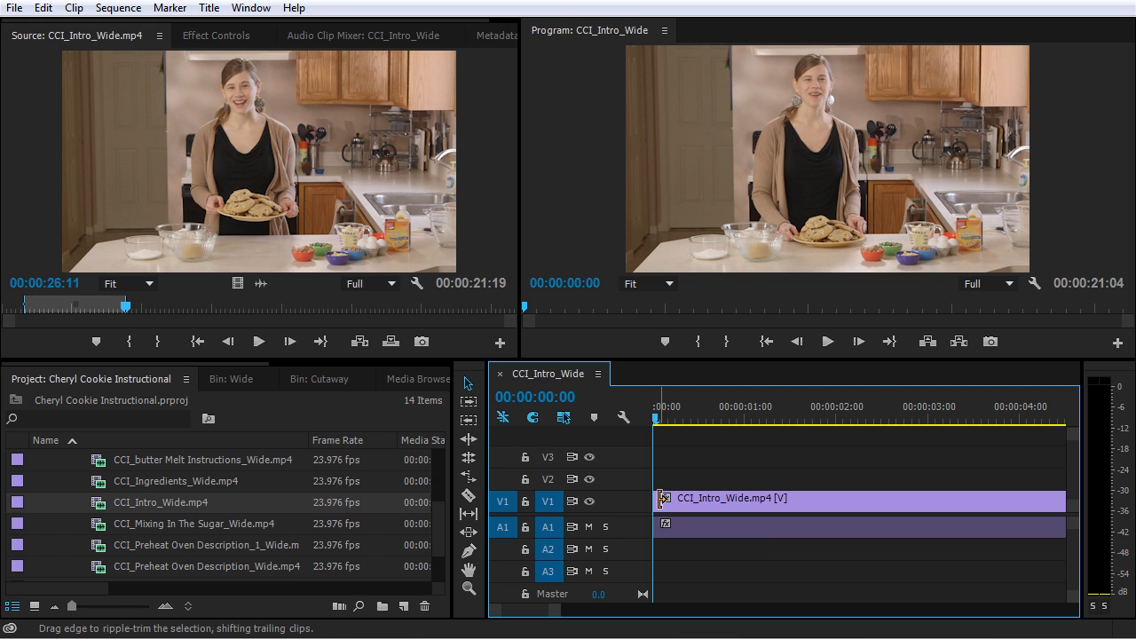
drag(661, 498, 759, 510)
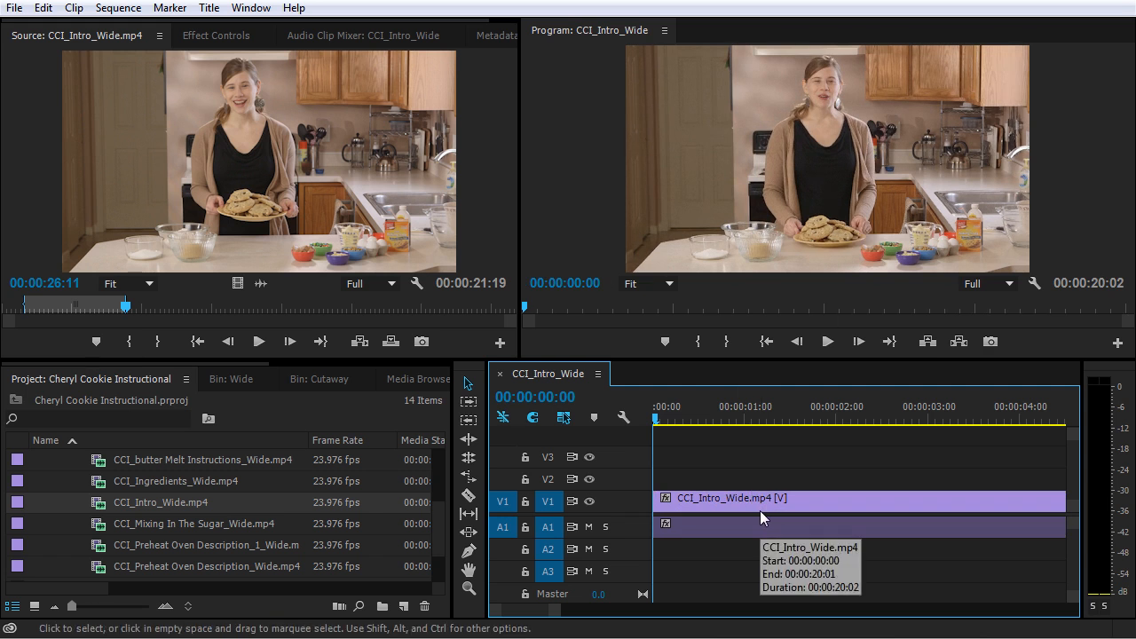
key(ctrl+z)
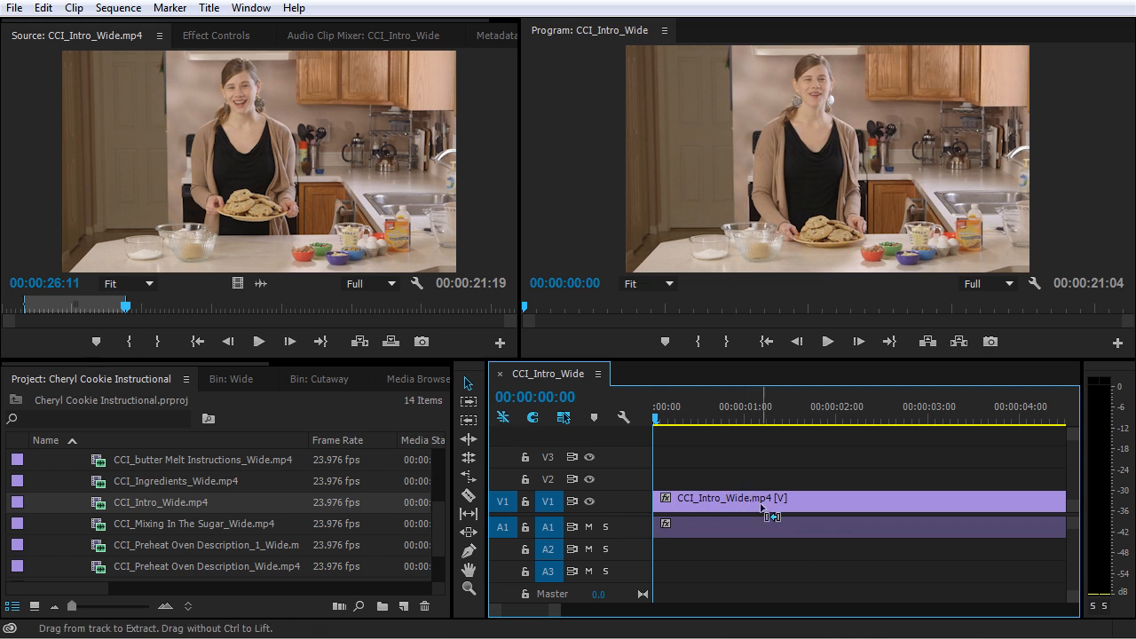
Ripple-trim the start of the intro clip to a duration of 00:00:20:07 and briefly try the Ripple Edit tool
scroll(770, 522, down, 6)
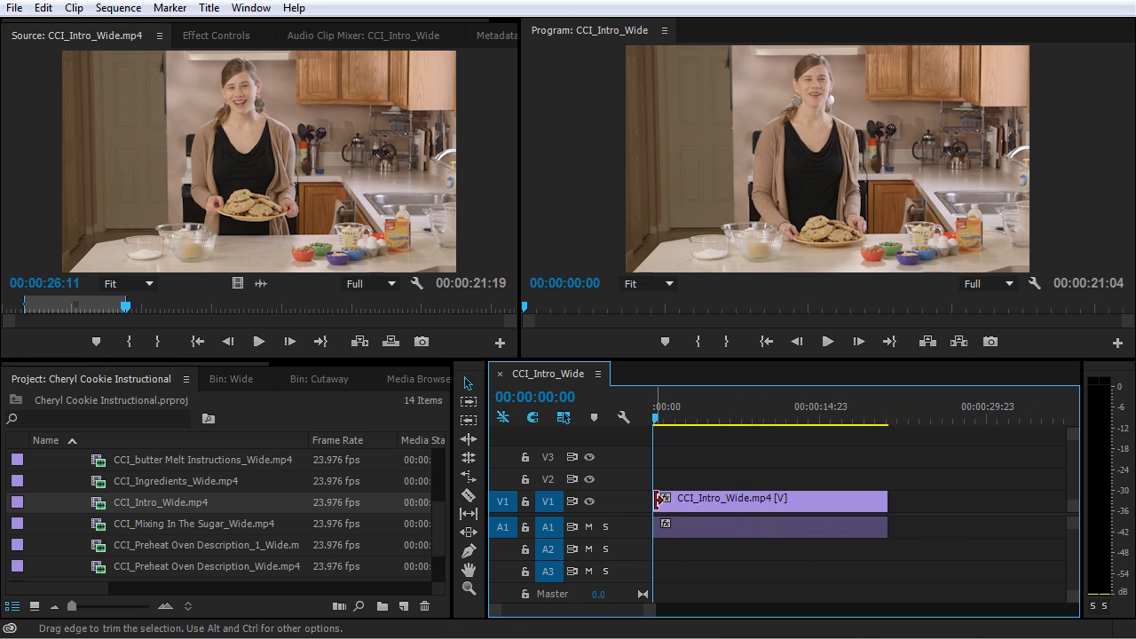
drag(658, 503, 667, 505)
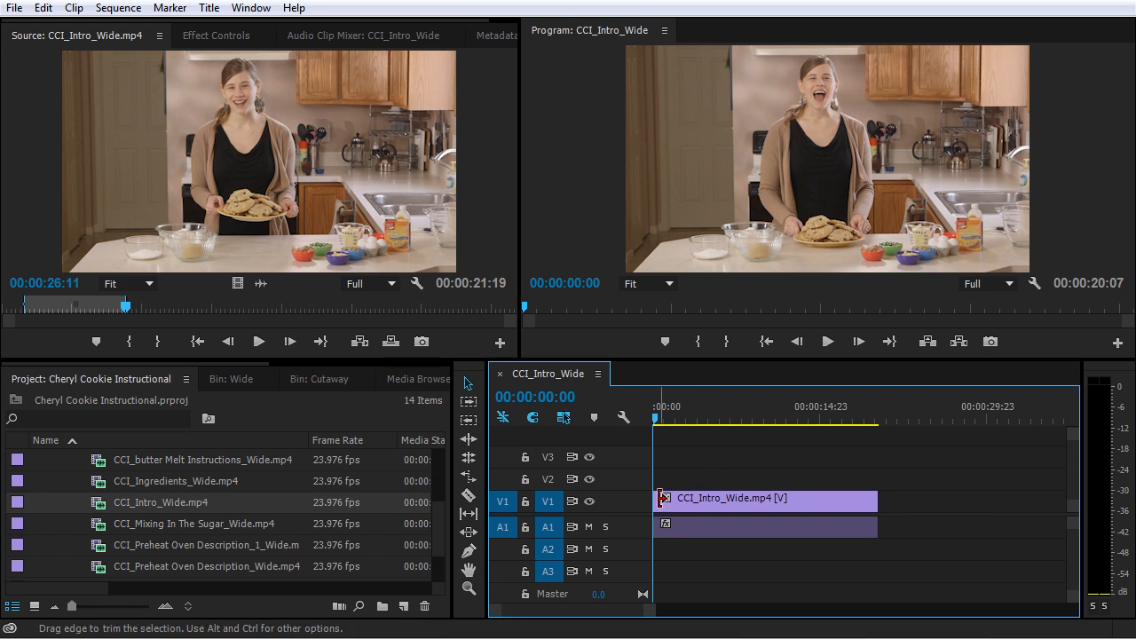
key(b)
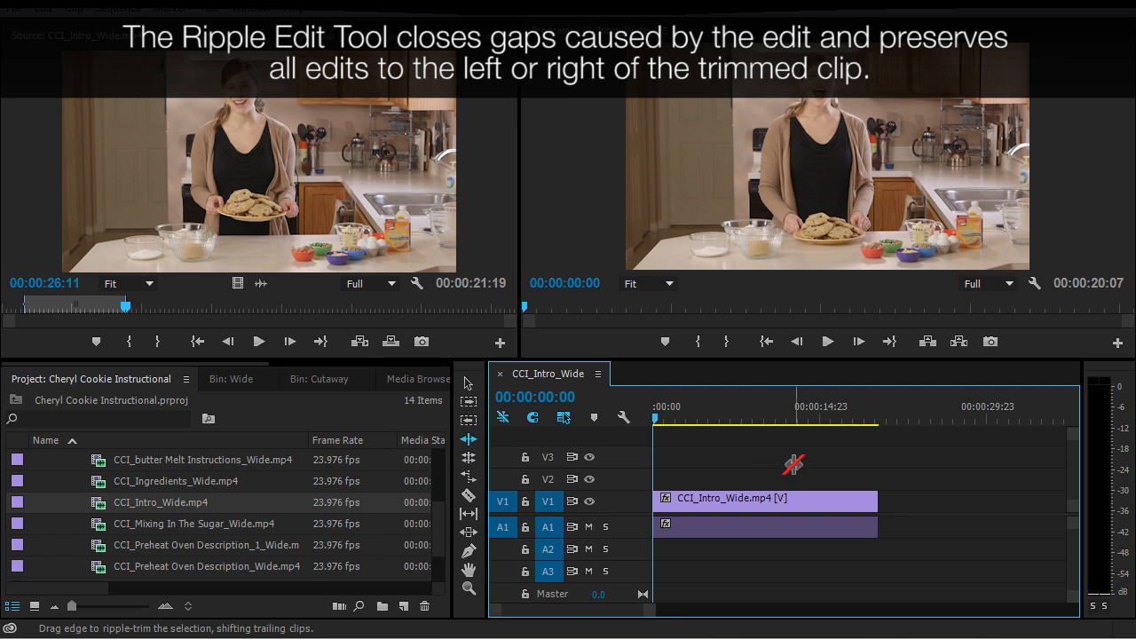
drag(810, 459, 703, 554)
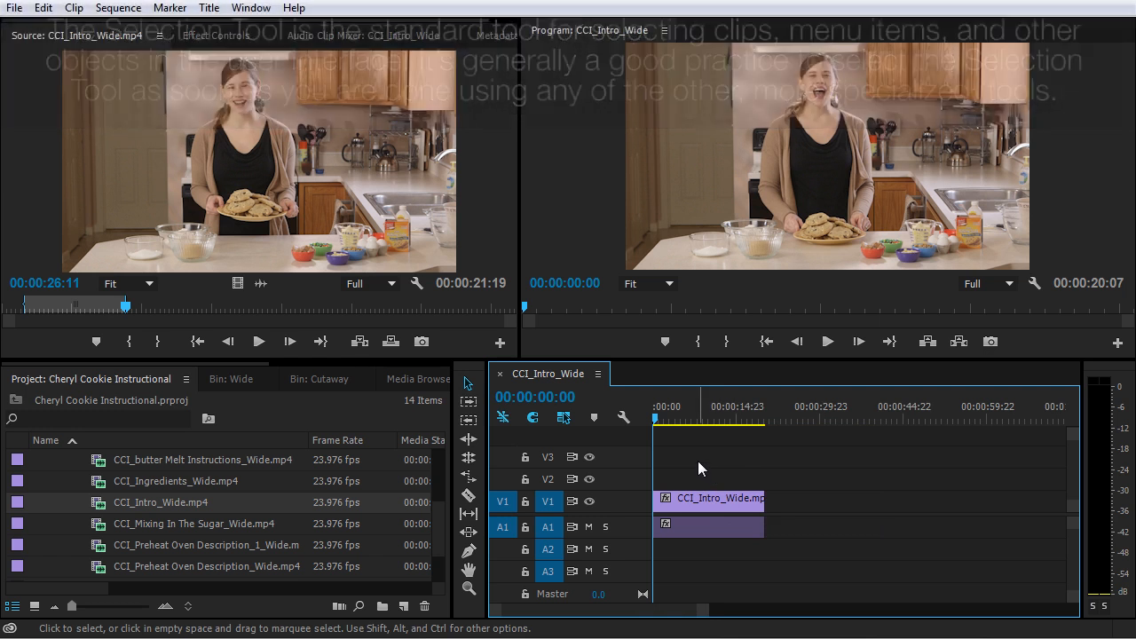
Play the ripple-trimmed clip's opening in a closer timeline view, return to 00:00:00:00, and play it again
key(=)
key(=)
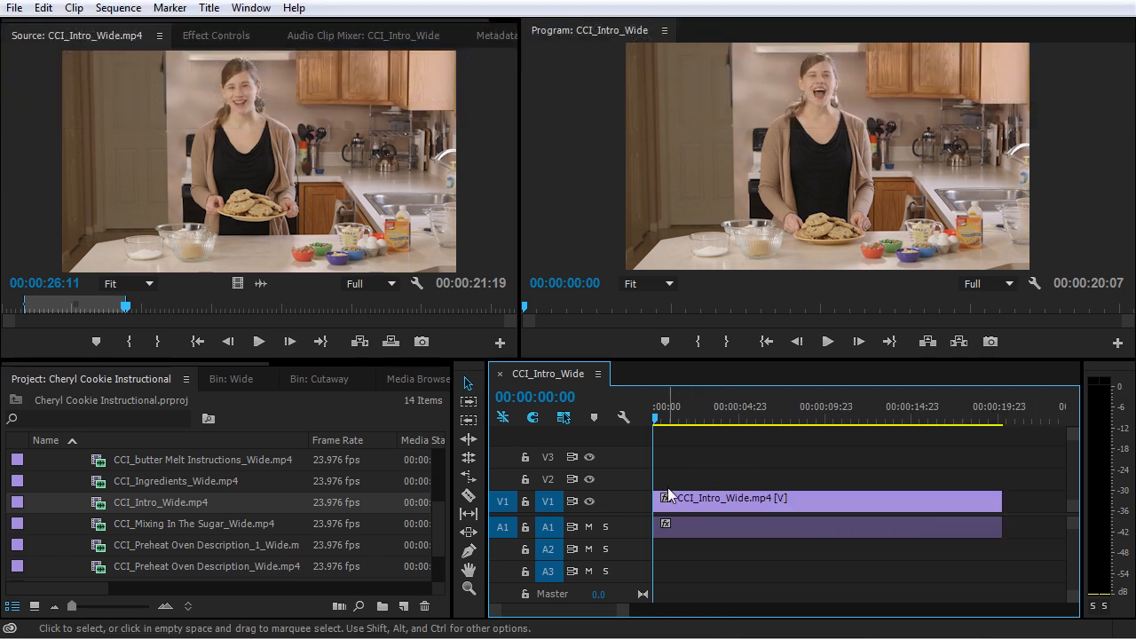
key(=)
key(=)
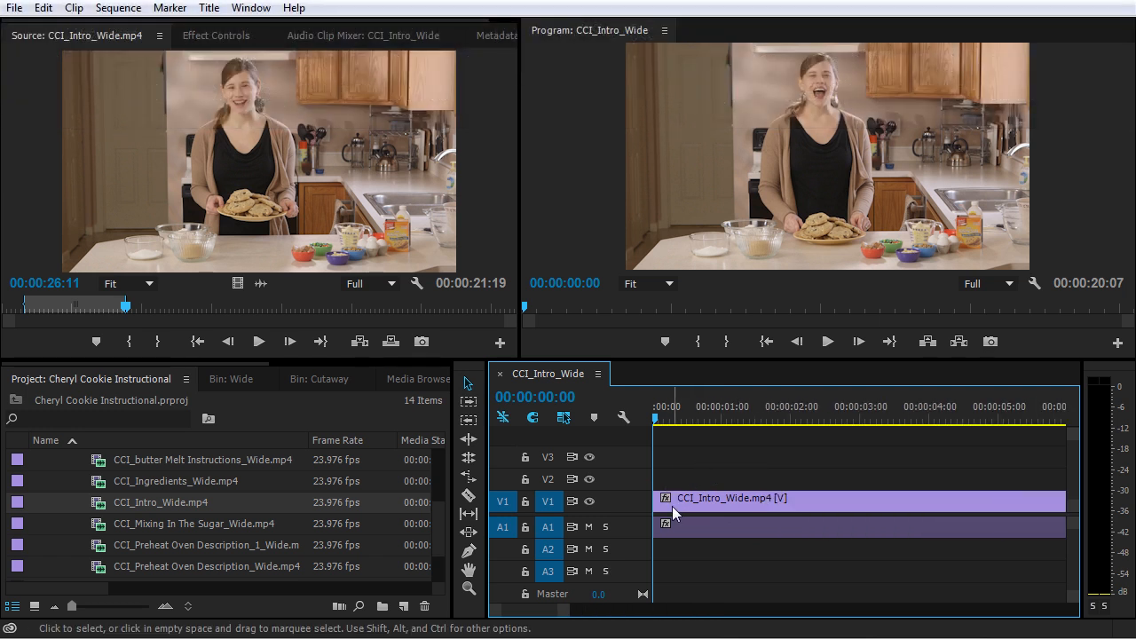
key(space)
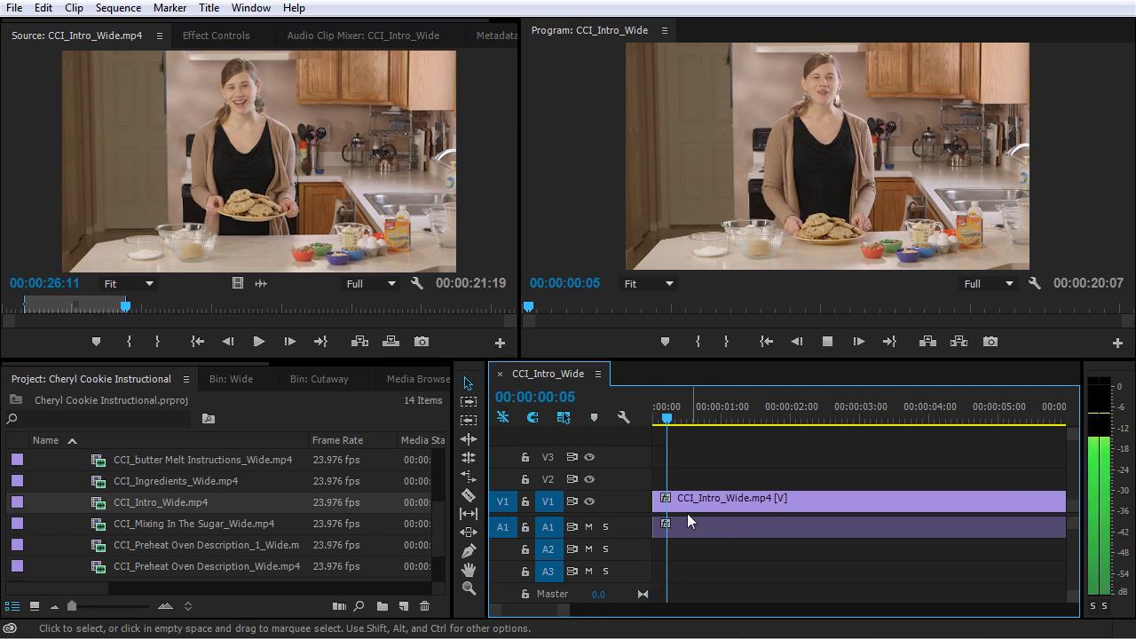
click(655, 419)
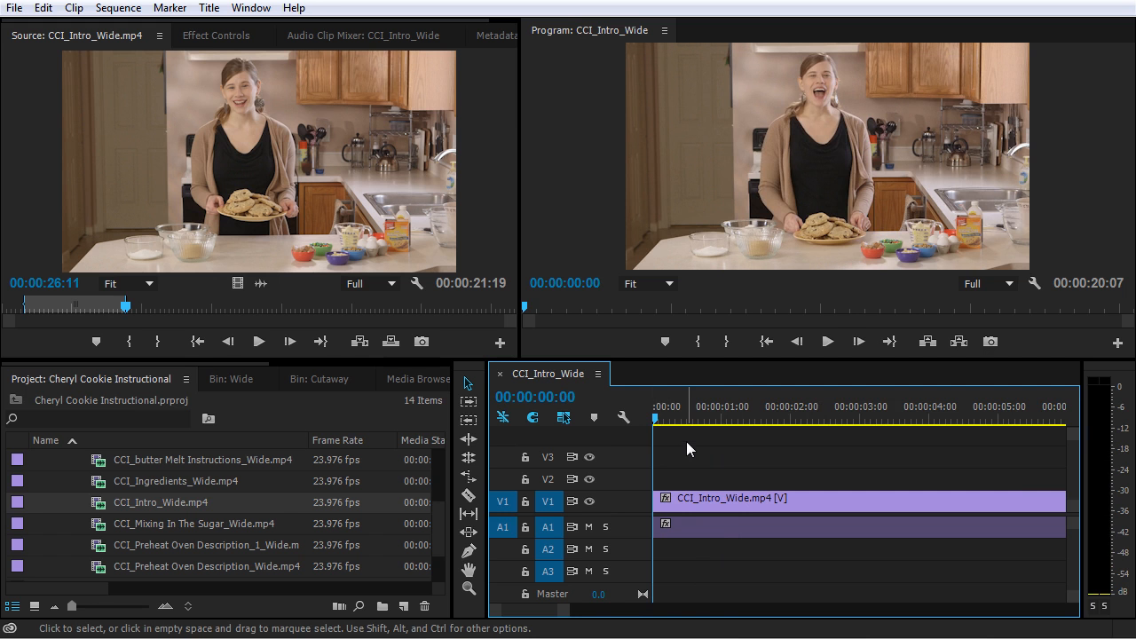
key(space)
Ripple-trim the start of the intro clip outward to a duration of 00:00:20:20 and play the opening from the sequence start
click(708, 419)
key(ctrl)
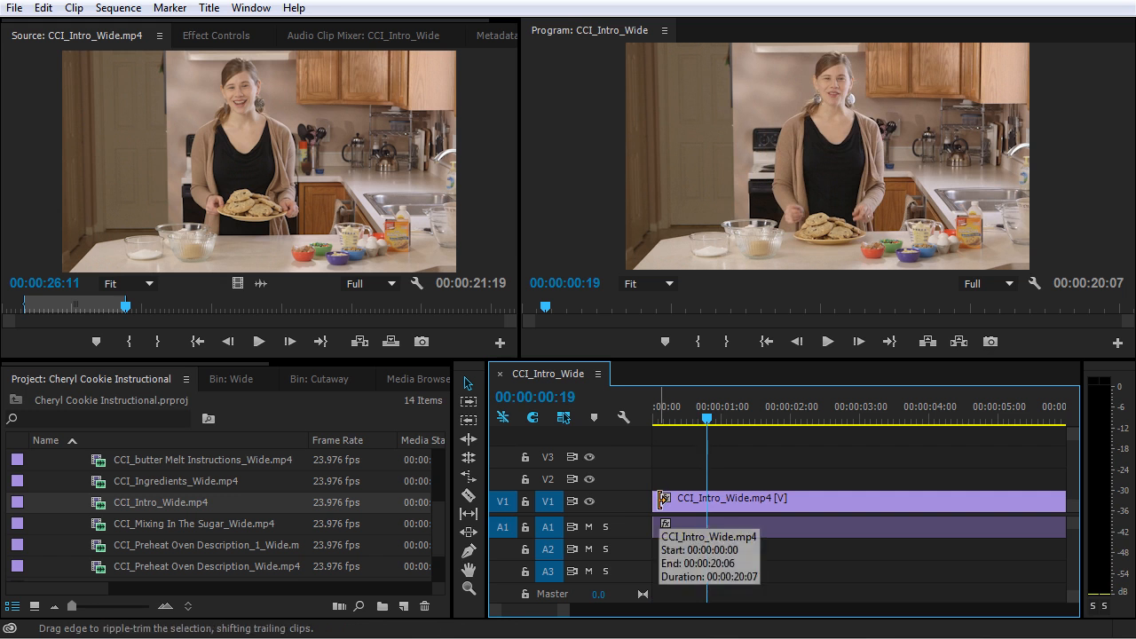
ctrl+click(661, 499)
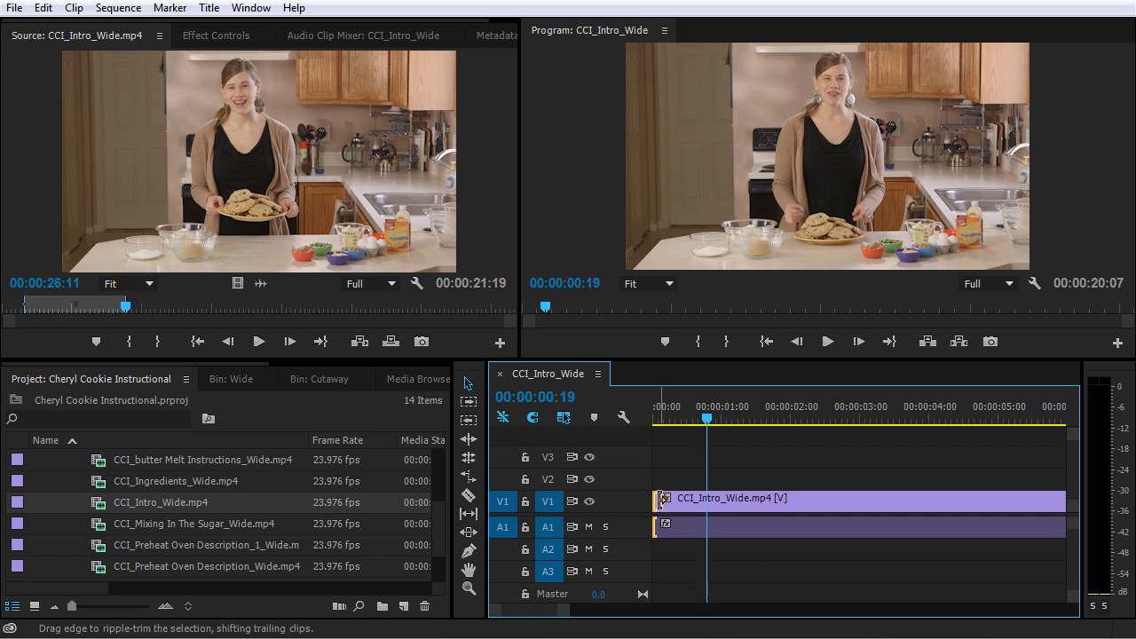
drag(662, 499, 621, 504)
key(Home)
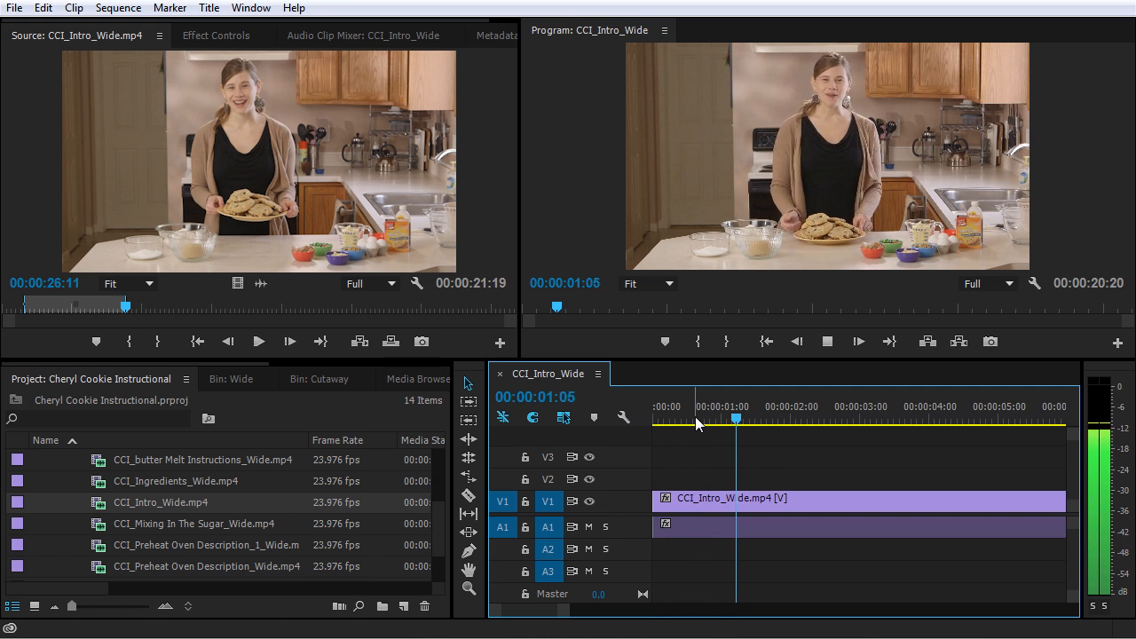
key(space)
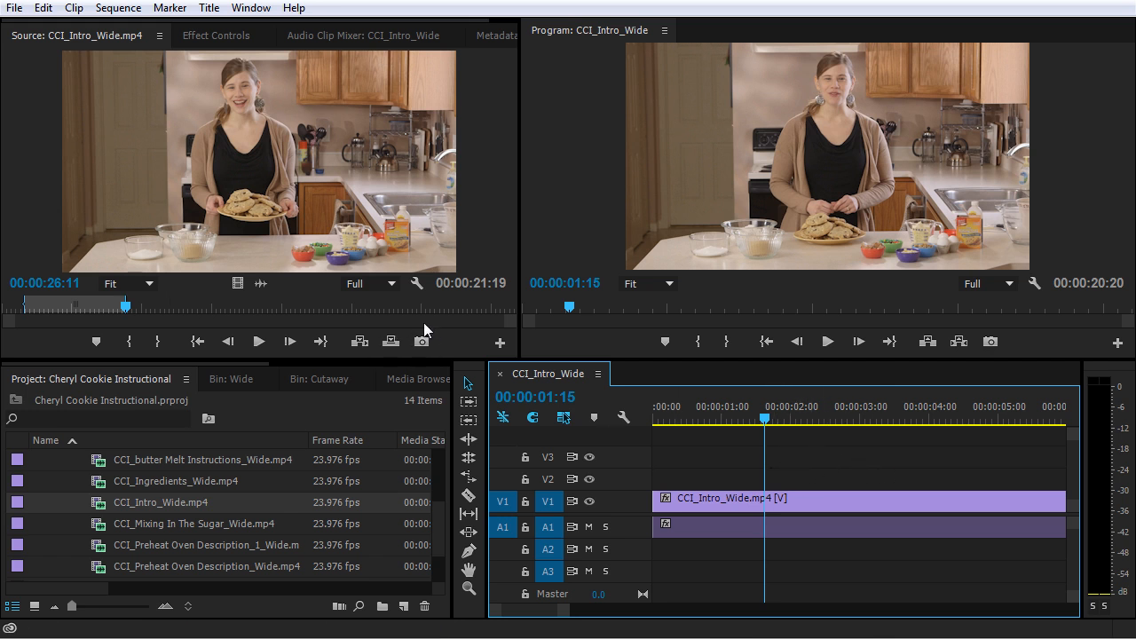
Scrub and play the source intro clip past its marked range to examine the remaining takes up to about 00:01:44:17
click(494, 118)
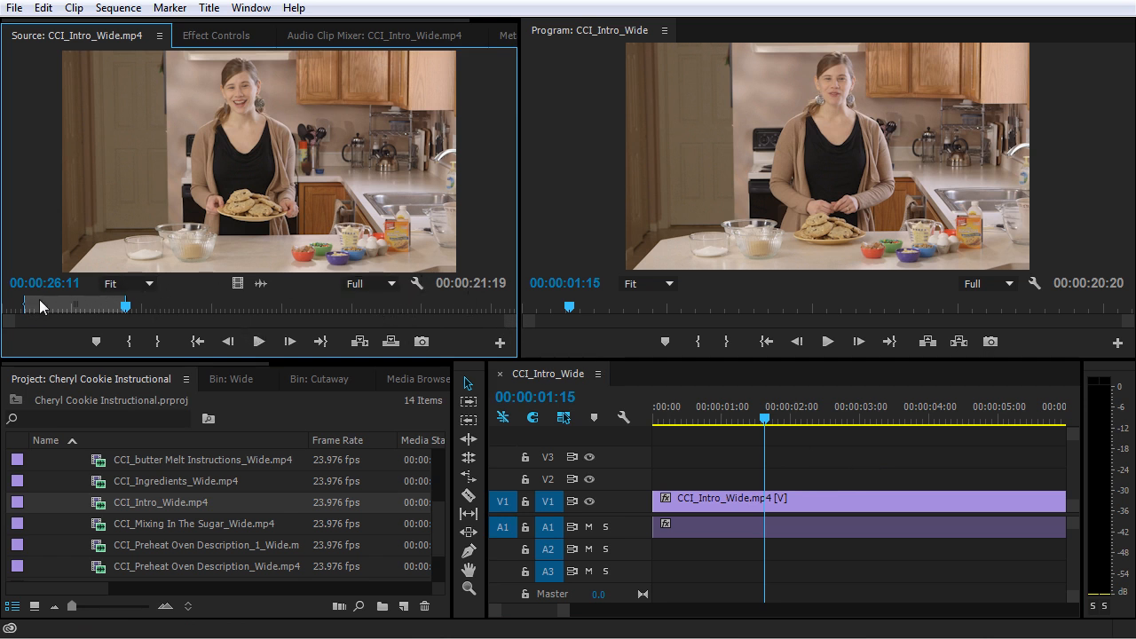
mouse_move(129, 310)
mouse_down()
mouse_move(193, 309)
mouse_move(146, 309)
mouse_up()
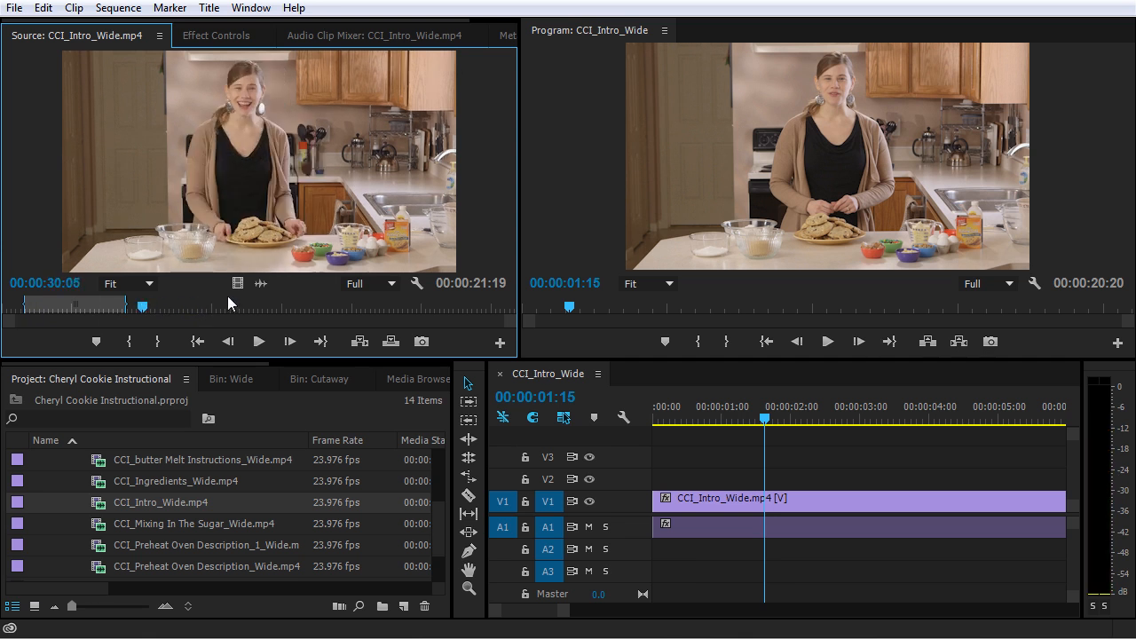
key(space)
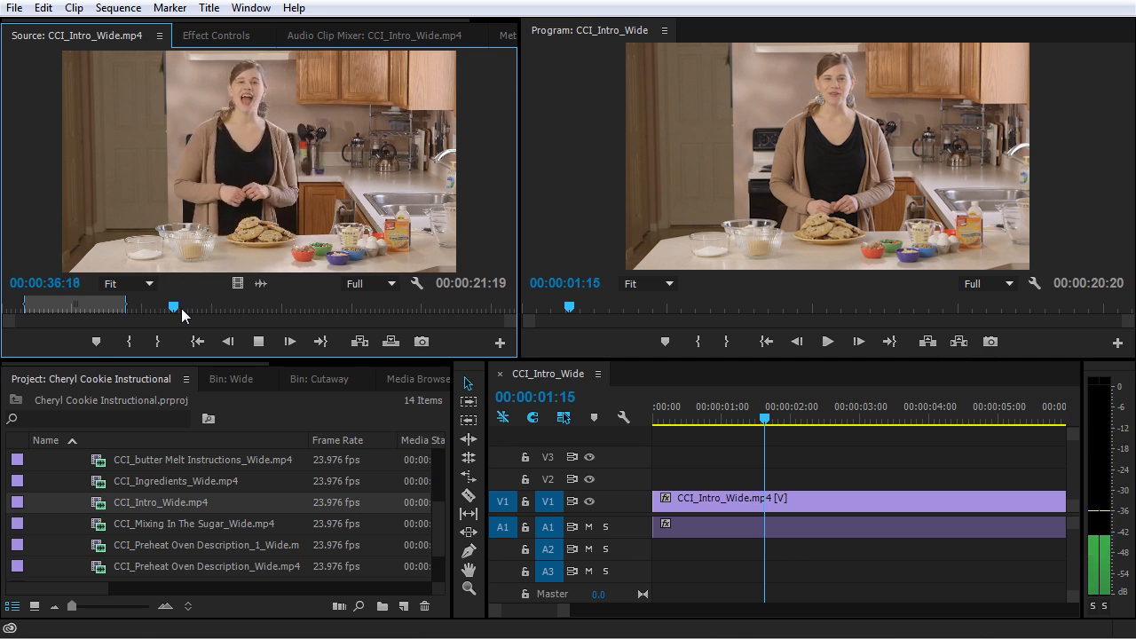
key(space)
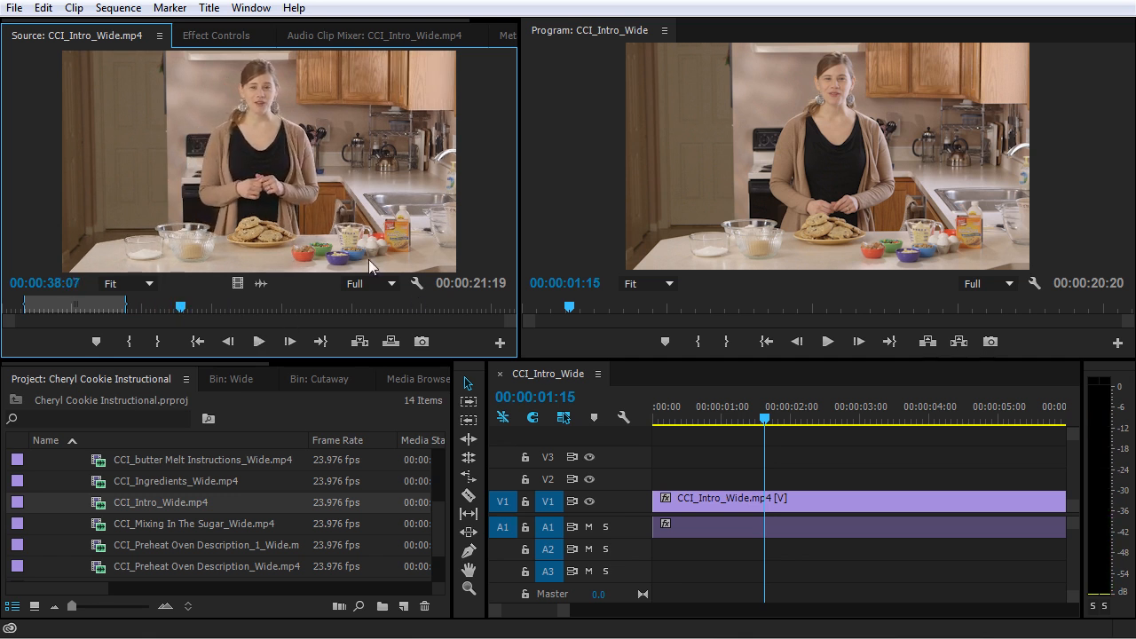
click(160, 305)
key(space)
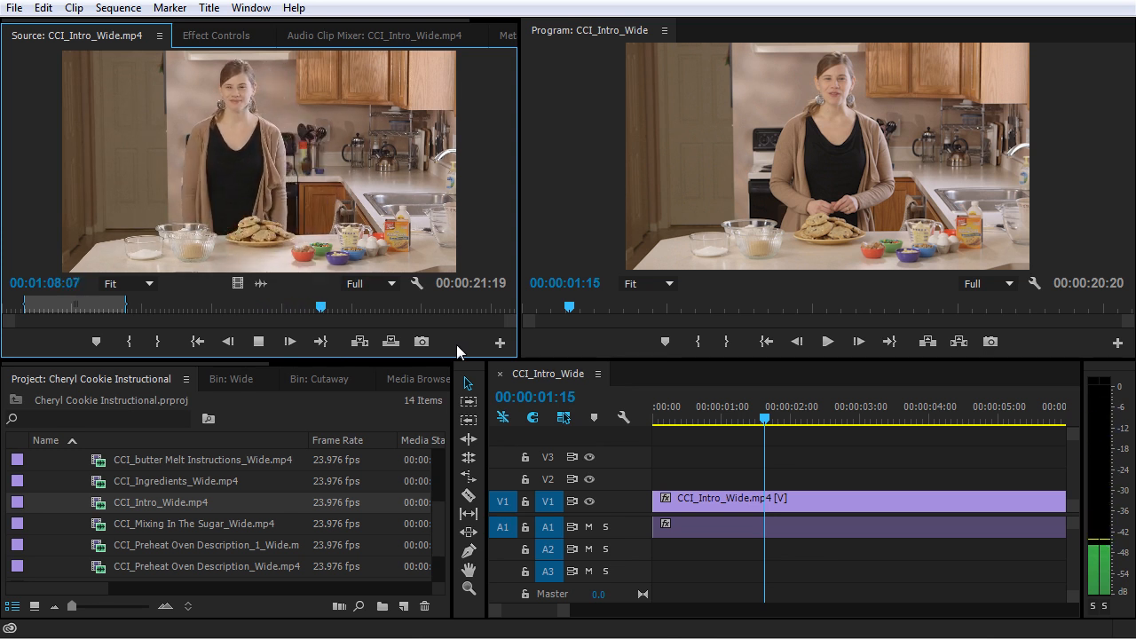
click(45, 307)
drag(349, 307, 403, 306)
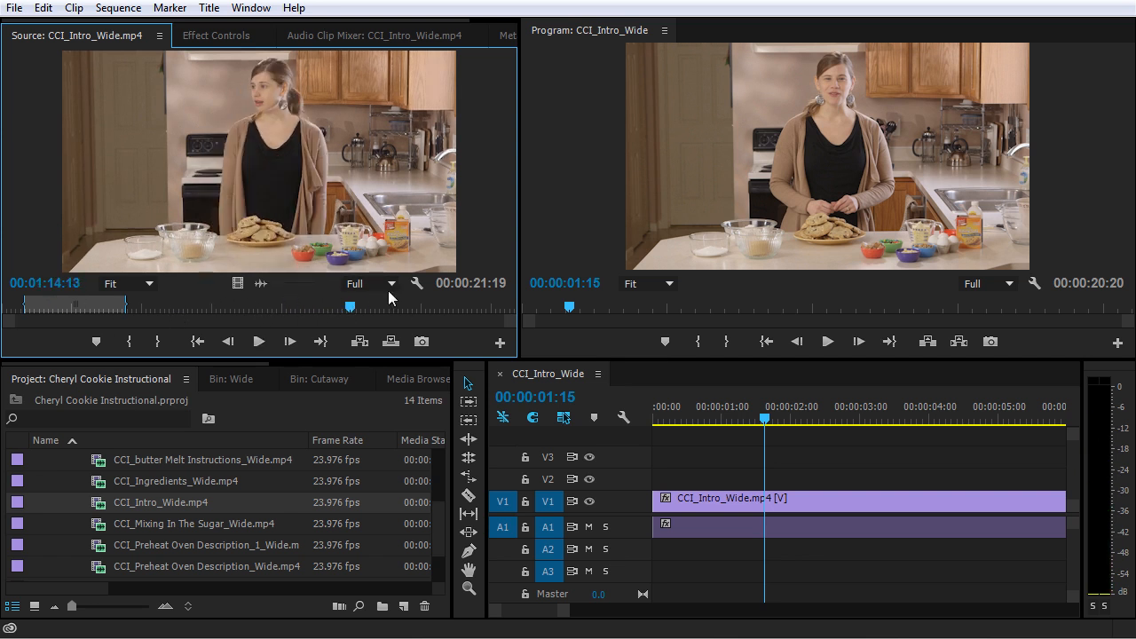
key(space)
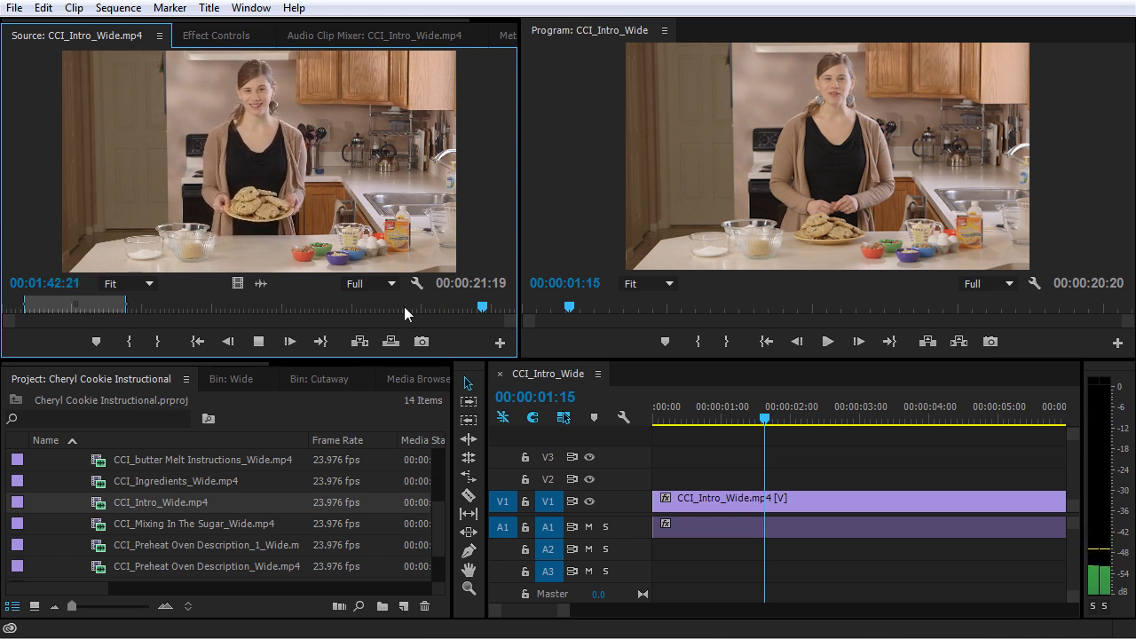
key(space)
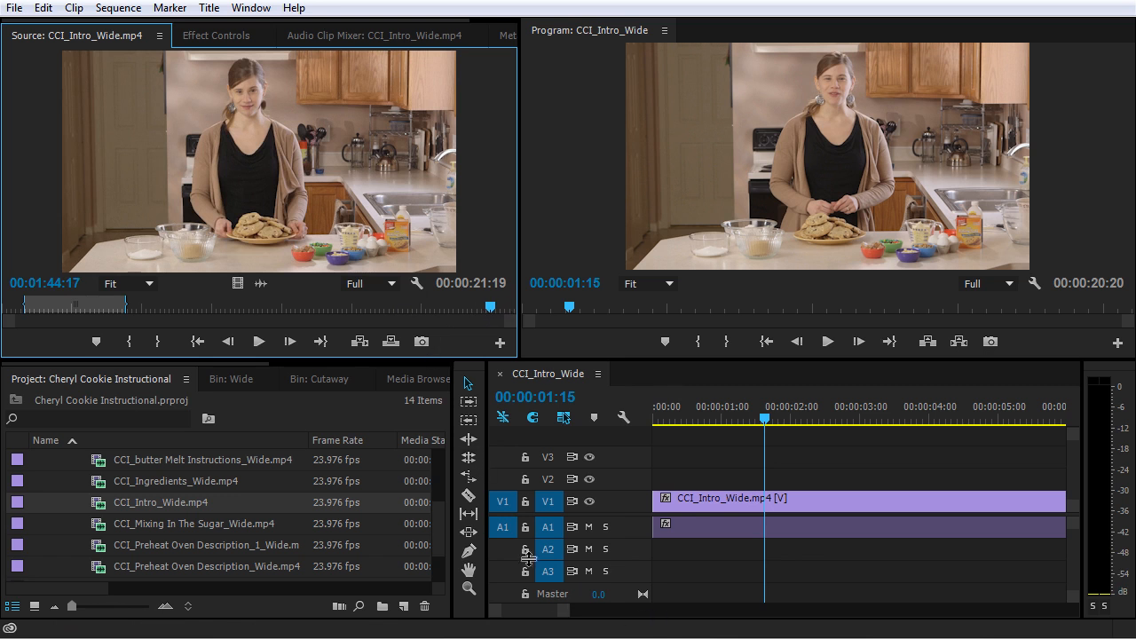
Mark a new range in the source intro clip, with the In point at 00:01:35:06 and the Out point at 00:01:43:10
drag(484, 300, 449, 309)
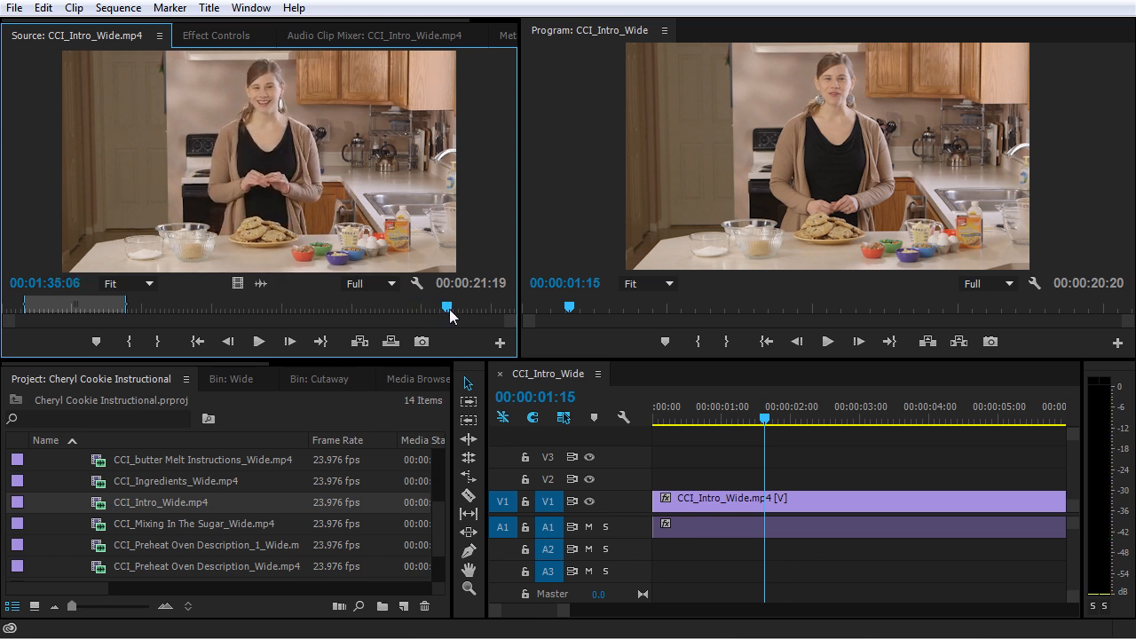
click(125, 343)
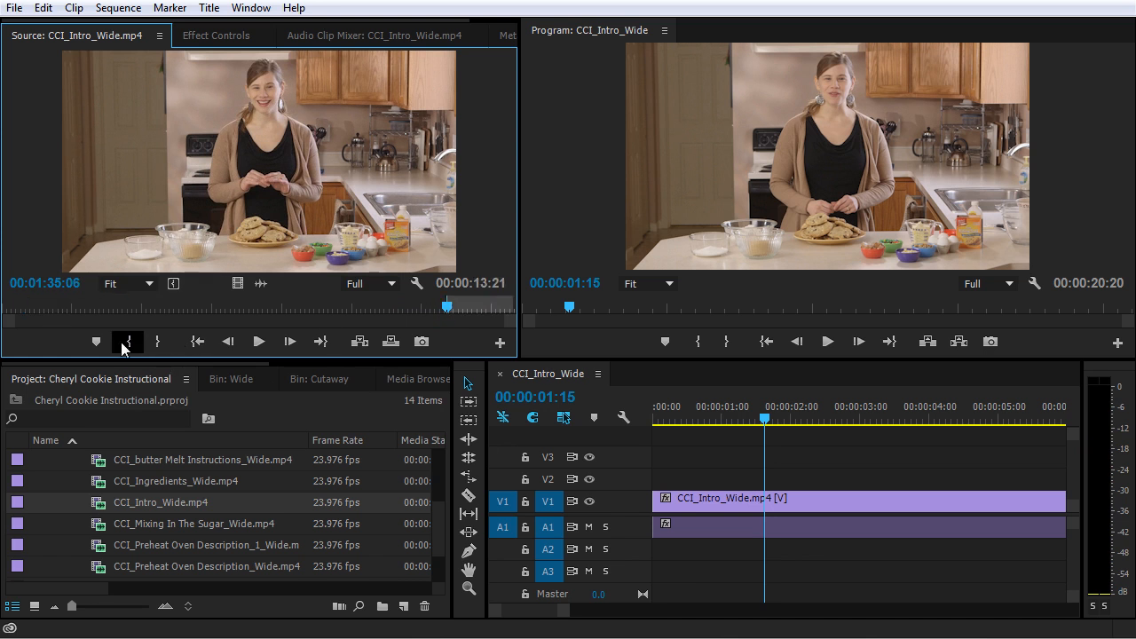
key(space)
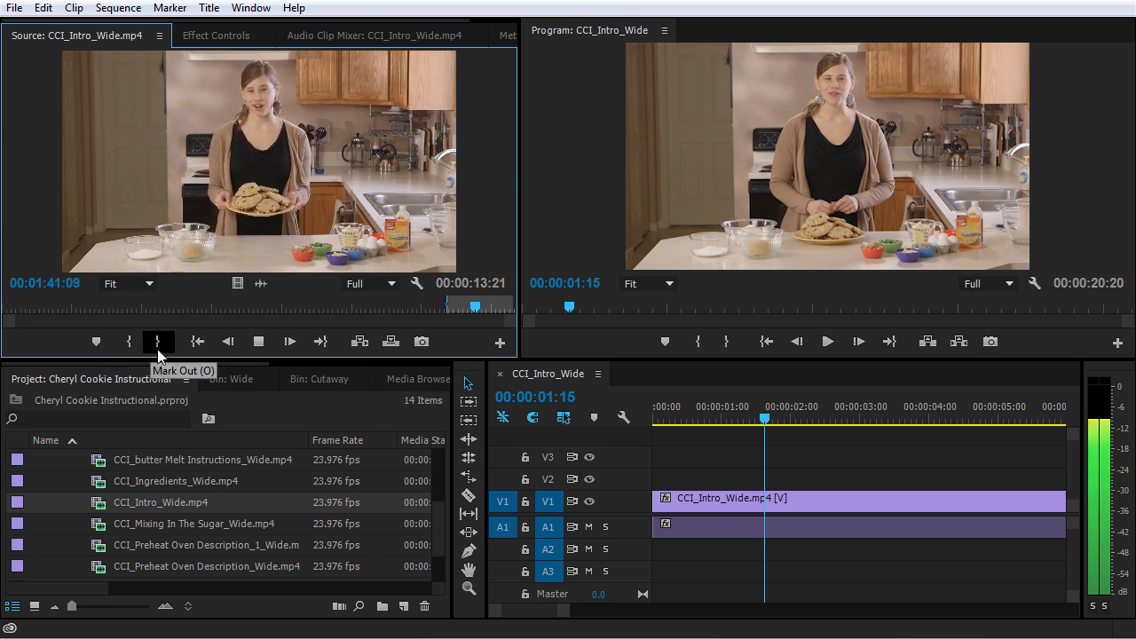
key(space)
key(o)
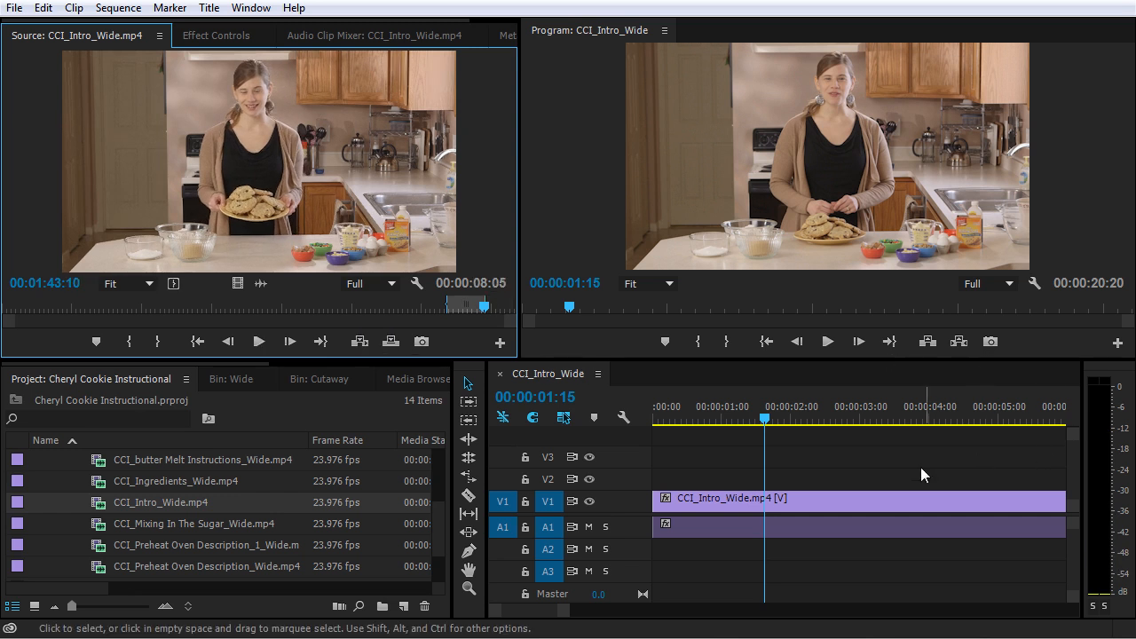
Move the sequence playhead to 00:00:01:19 and zoom the timeline out until the whole intro clip fits
click(779, 418)
key(minus)
key(minus)
key(minus)
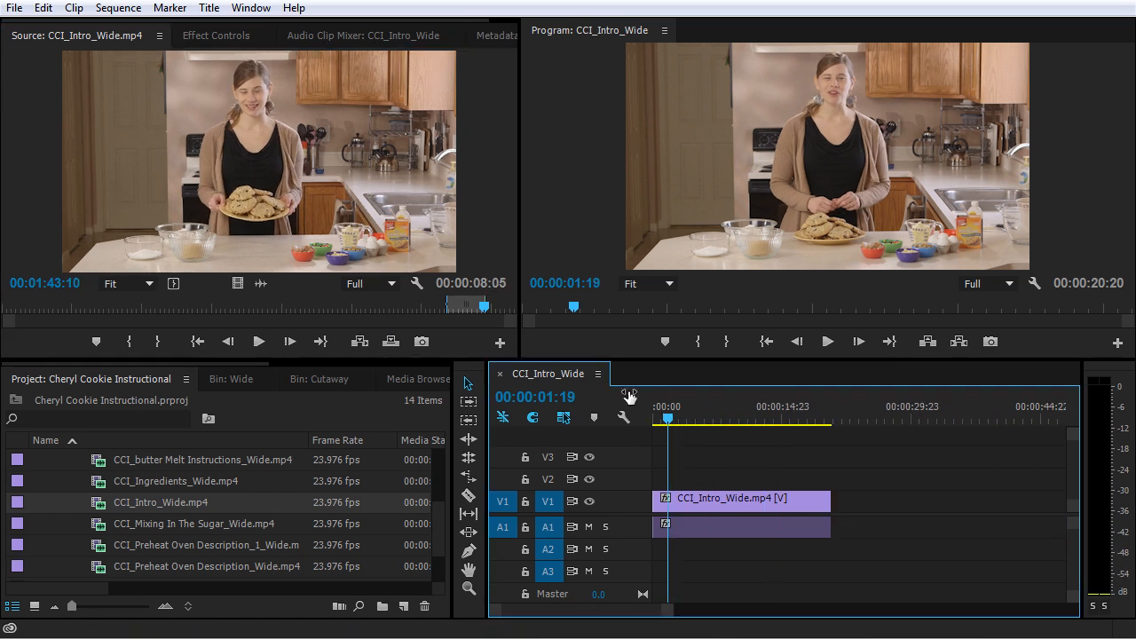